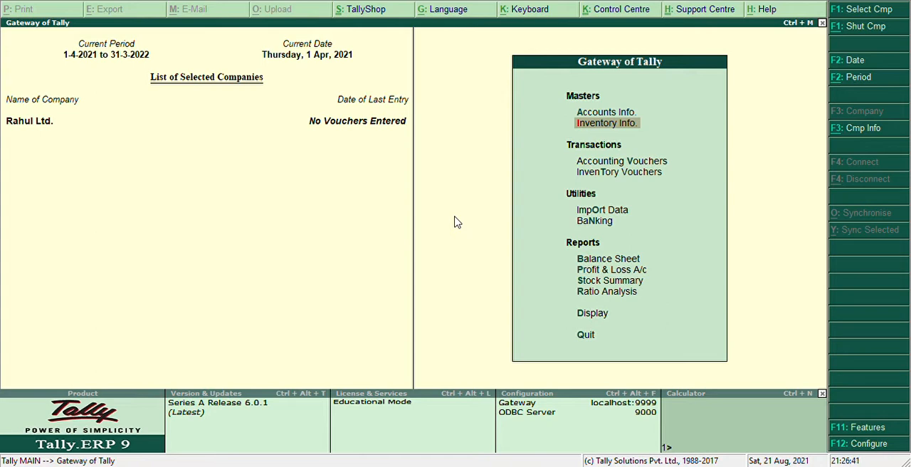
Step: Open the company's Inventory Features settings
key("Return")
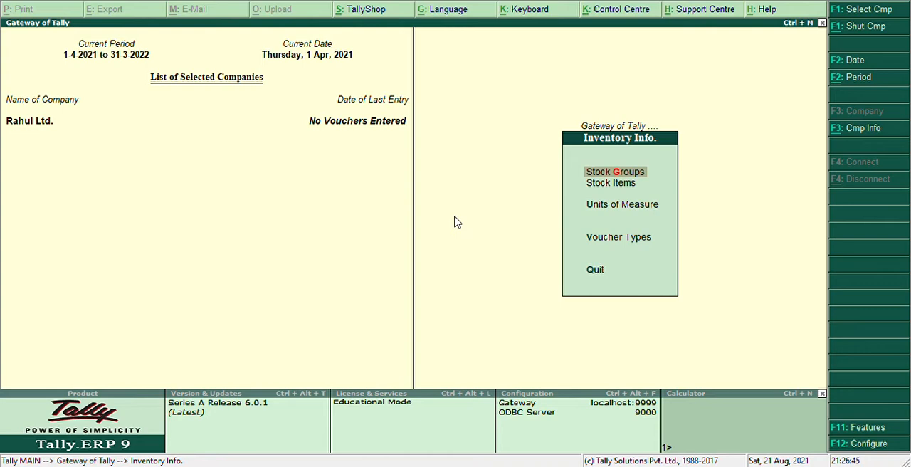
key("Escape")
key("Return")
key("F11")
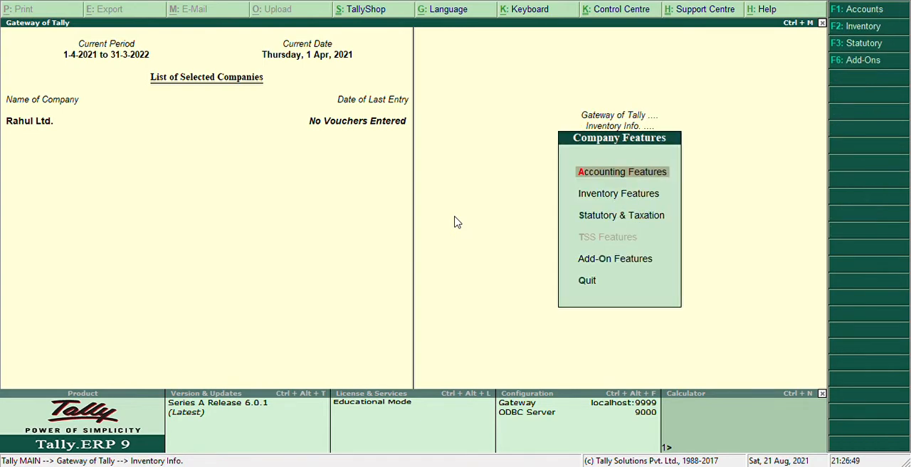
key("Down")
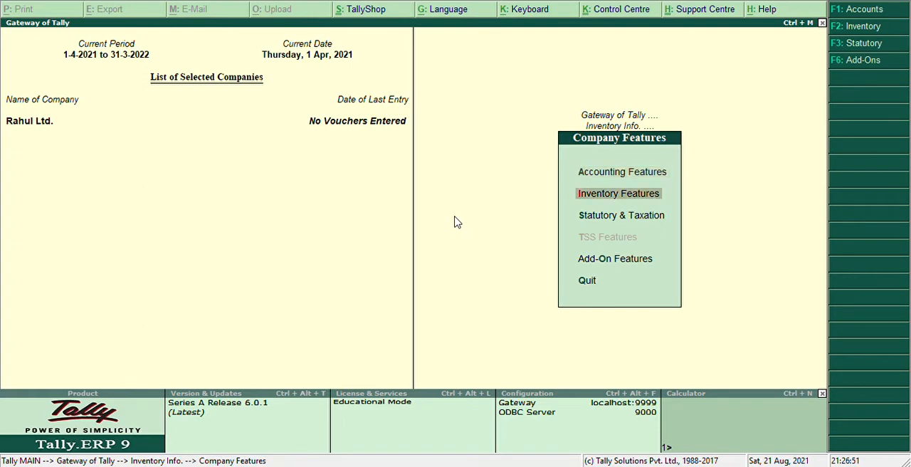
key("Return")
Step: Enable tracking numbers and rejection inward and outward notes under Other Features, save the settings, and return to the Gateway of Tally
key("Down")
key("Down")
key("Down")
key("Down")
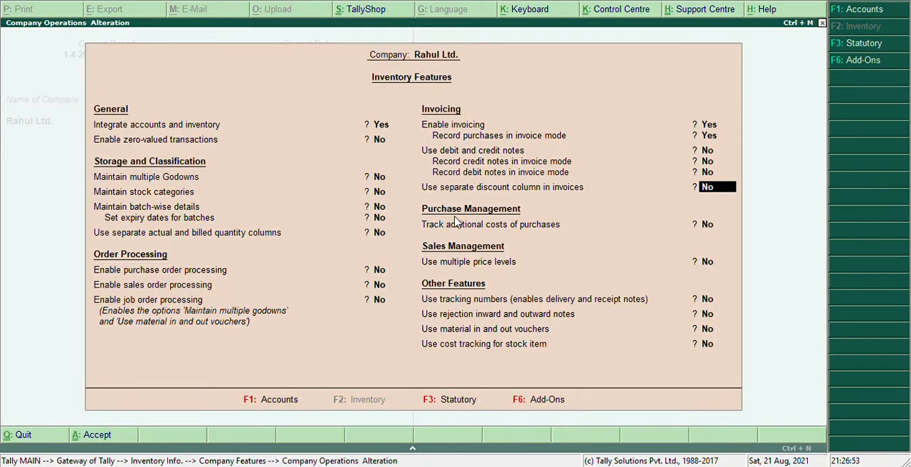
key("Down")
key("Down")
key("Down")
key("Down")
key("Down")
key("Up")
key("Up")
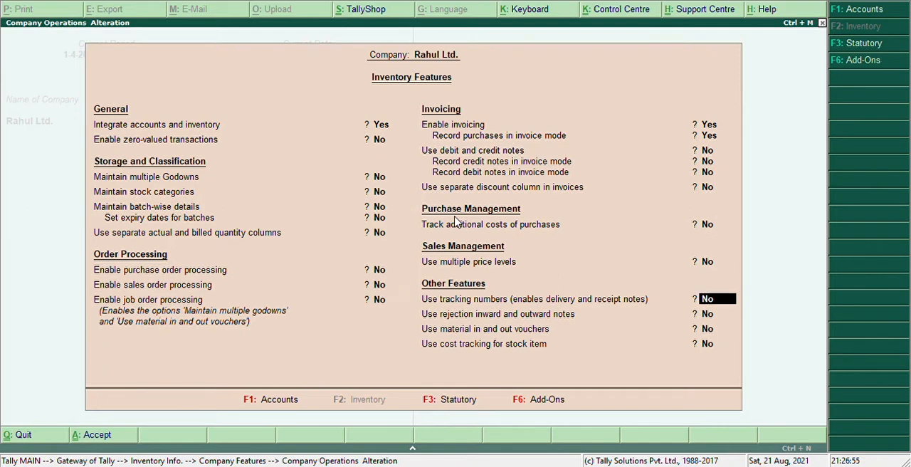
type("y")
key("Return")
type("y")
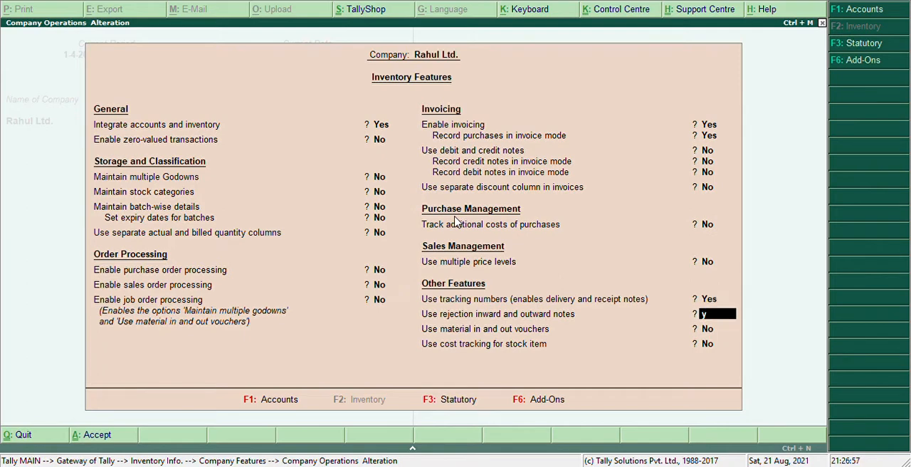
key("Return")
key("Return")
key("Return")
key("Return")
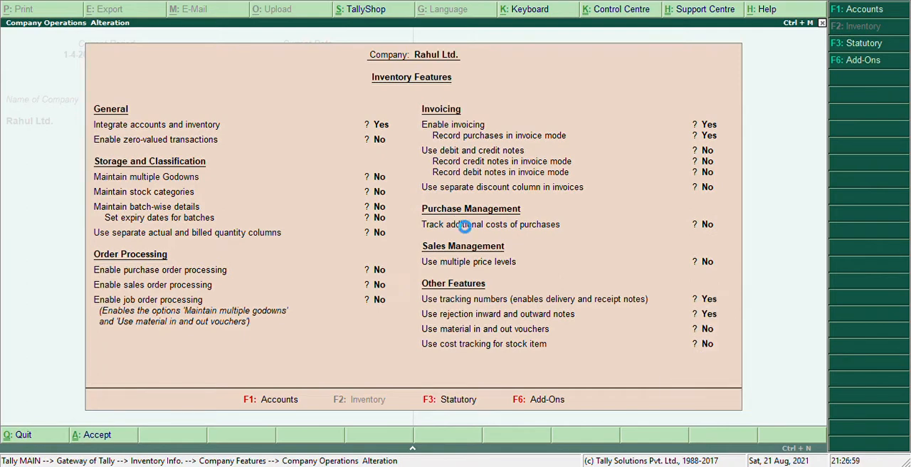
key("Escape")
key("Escape")
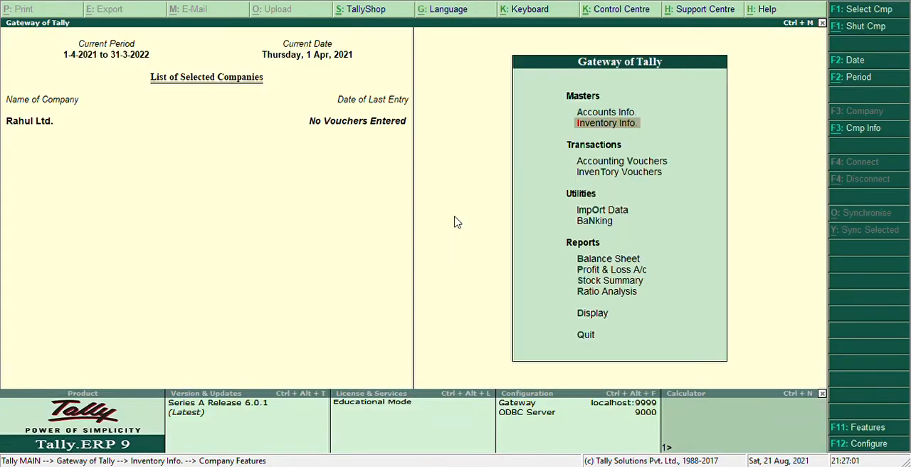
key("Down")
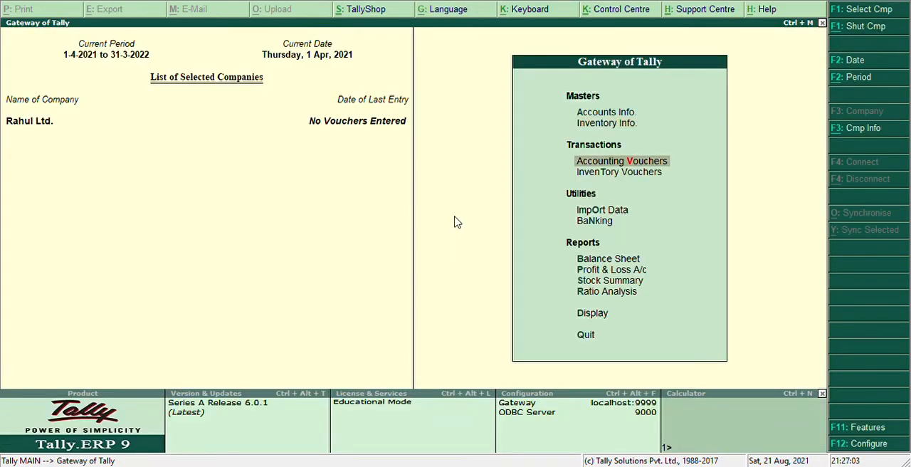
key("Return")
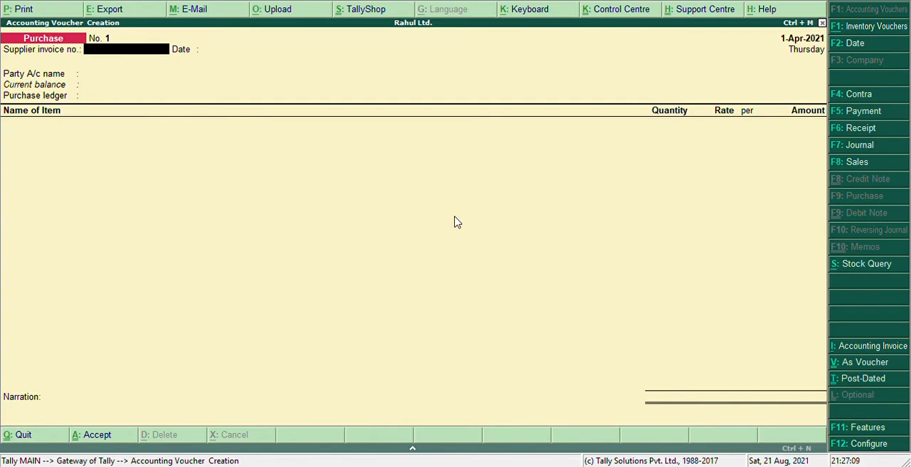
key("Escape")
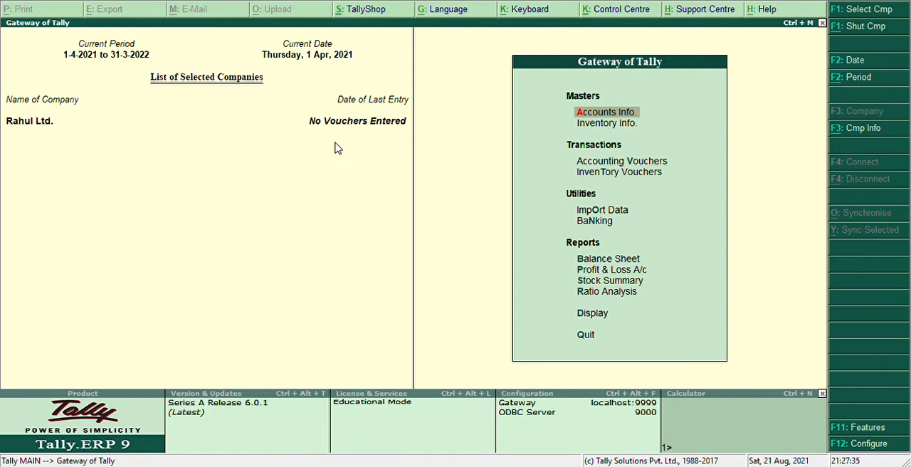
Step: Reopen the Inventory Features settings for the company
key("Down")
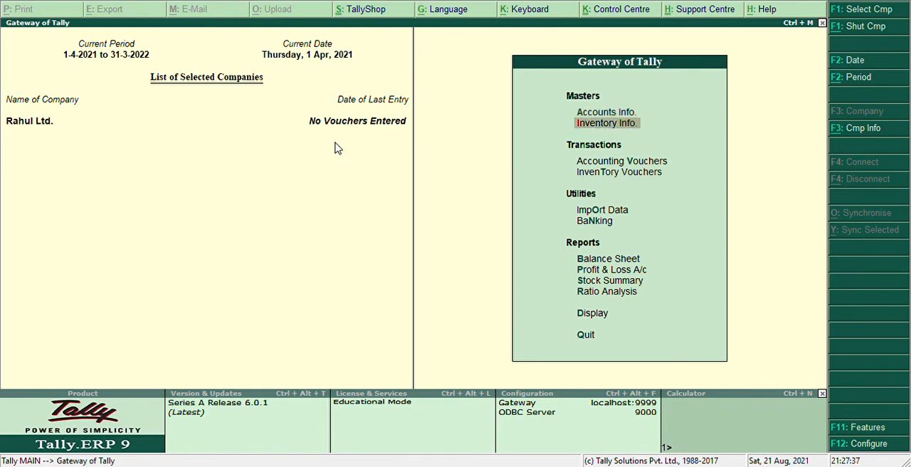
key("Return")
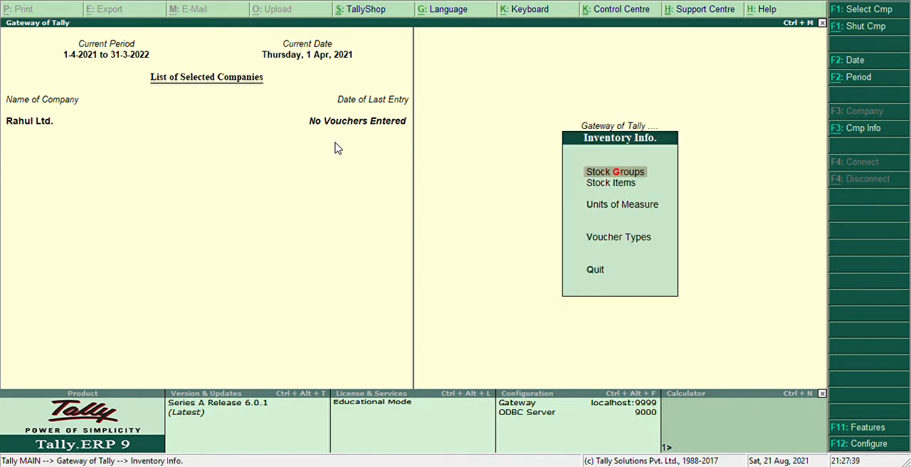
key("F11")
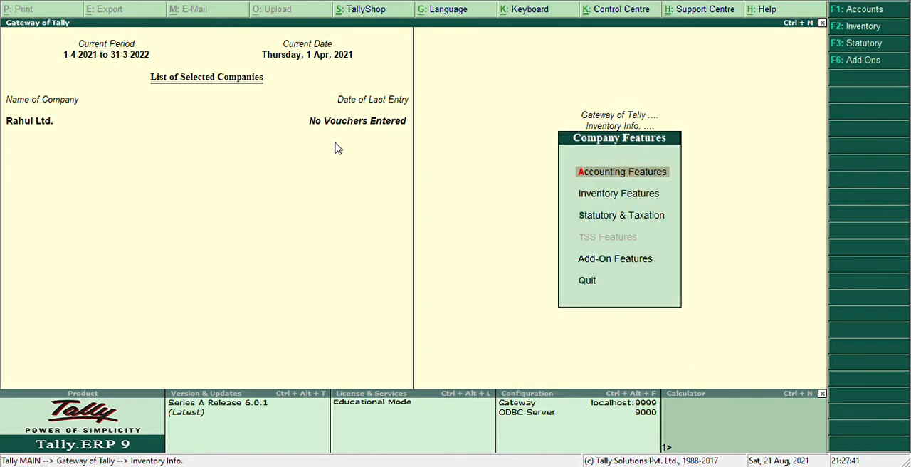
key("Down")
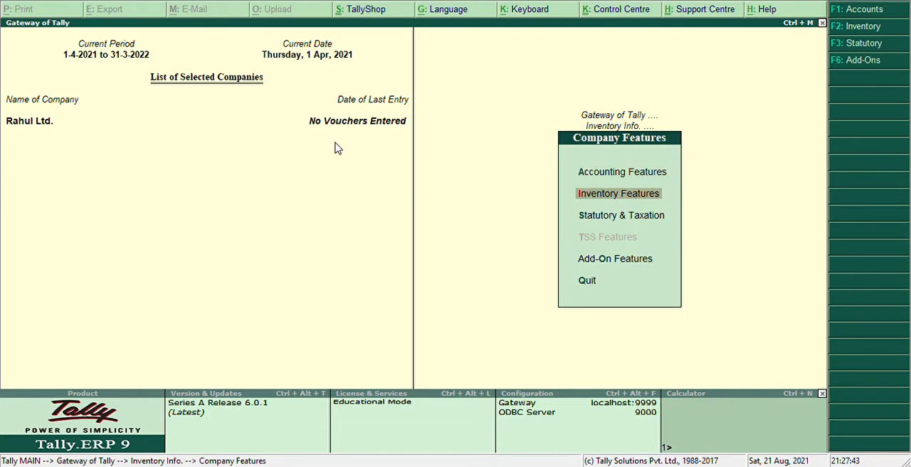
key("Return")
Step: Set both tracking numbers and rejection inward and outward notes to No under Other Features
key("Down")
key("Down")
key("Down")
key("Down")
key("Down")
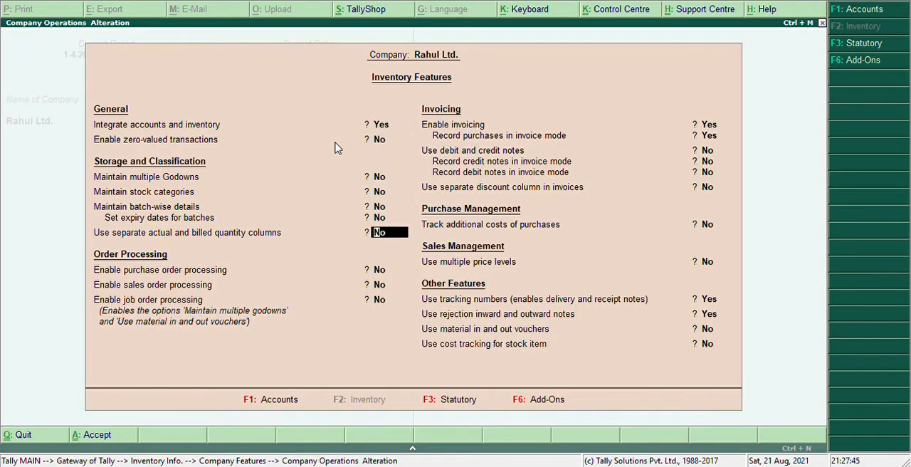
key("Down")
key("Down")
key("Down")
key("Down")
key("Down")
key("Down")
key("Down")
key("Down")
key("Down")
key("Down")
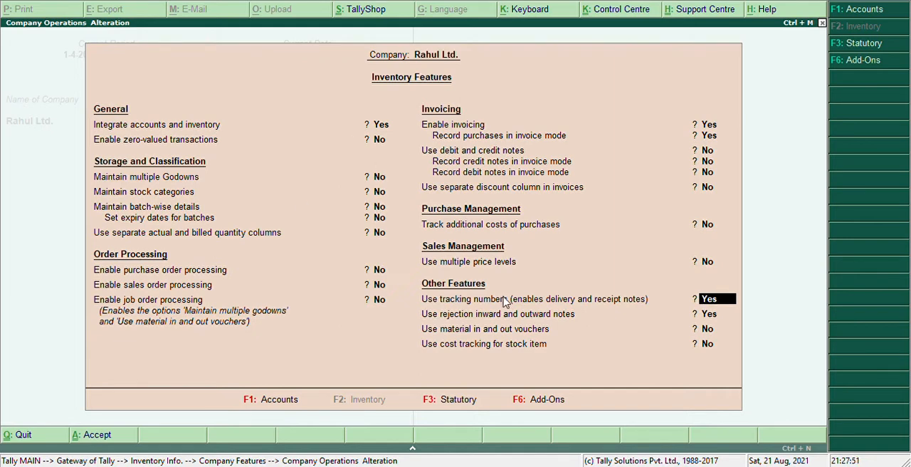
type("no")
key("Return")
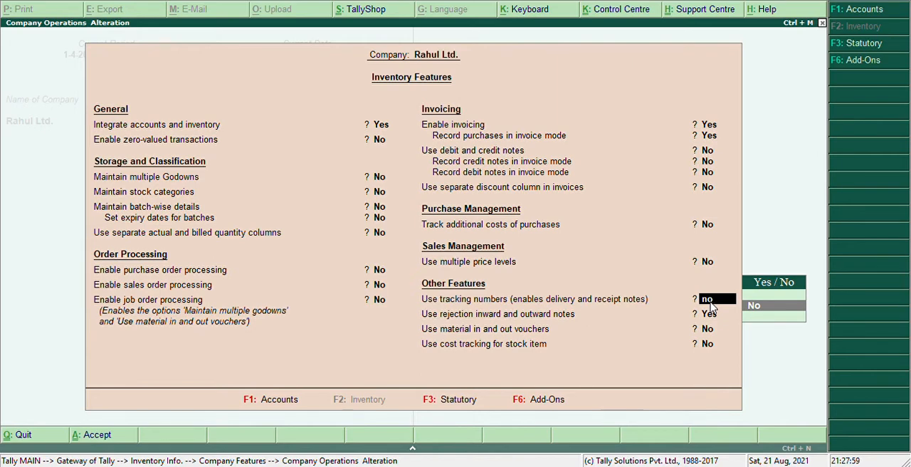
key("Return")
key("Return")
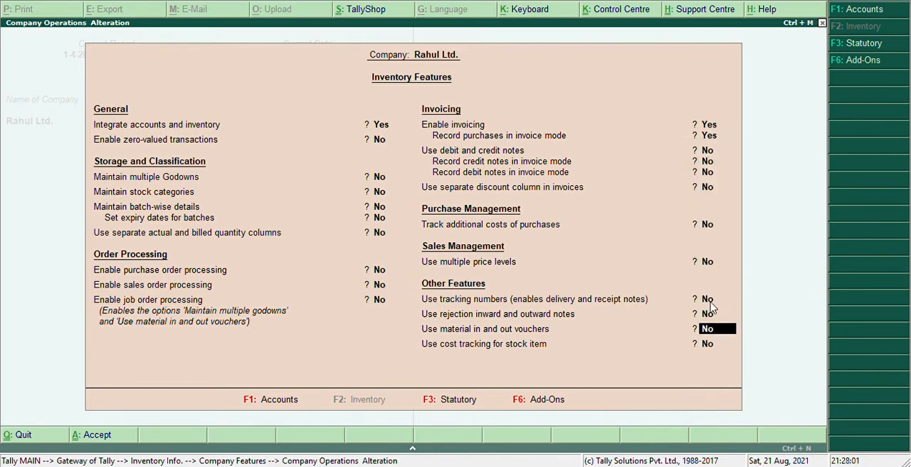
Step: Set tracking numbers and rejection inward and outward notes back to Yes, save the features, and return to the Gateway of Tally
key("Up")
key("Up")
type("yes")
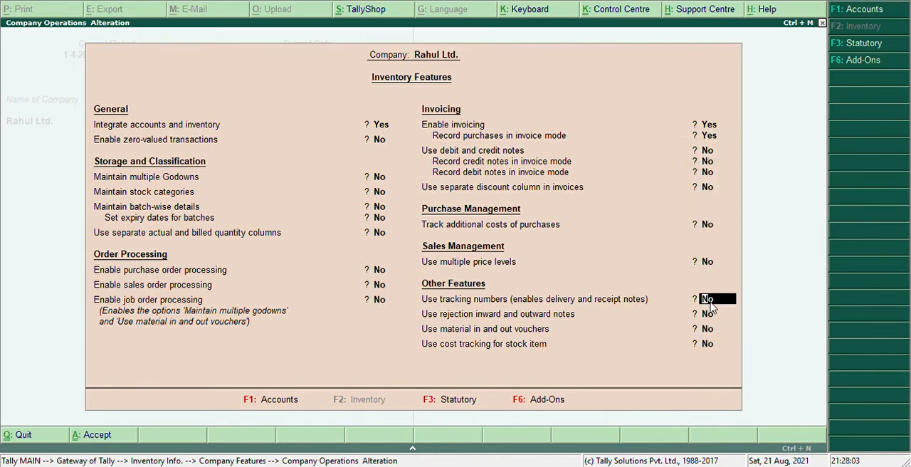
key("Return")
type("ye")
key("Return")
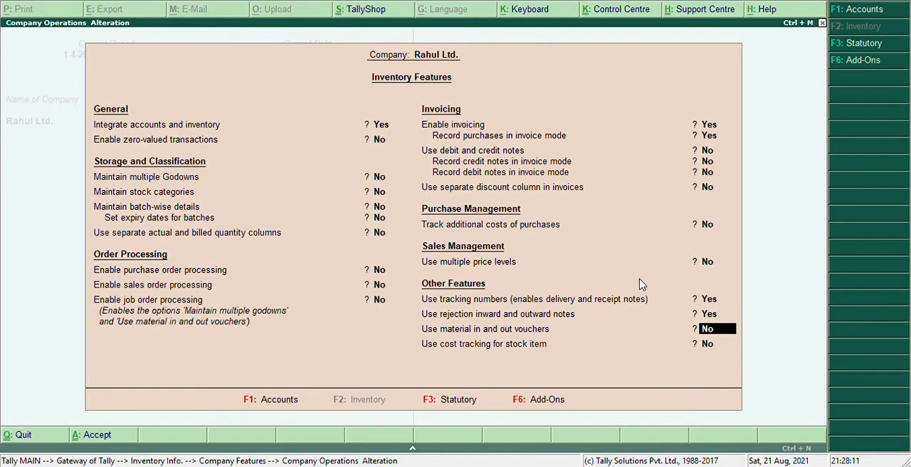
key("Return")
key("Return")
key("Return")
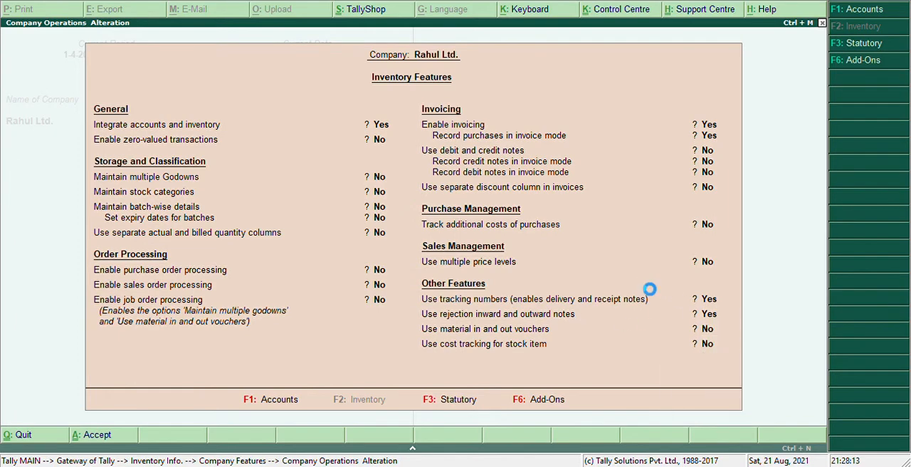
key("Escape")
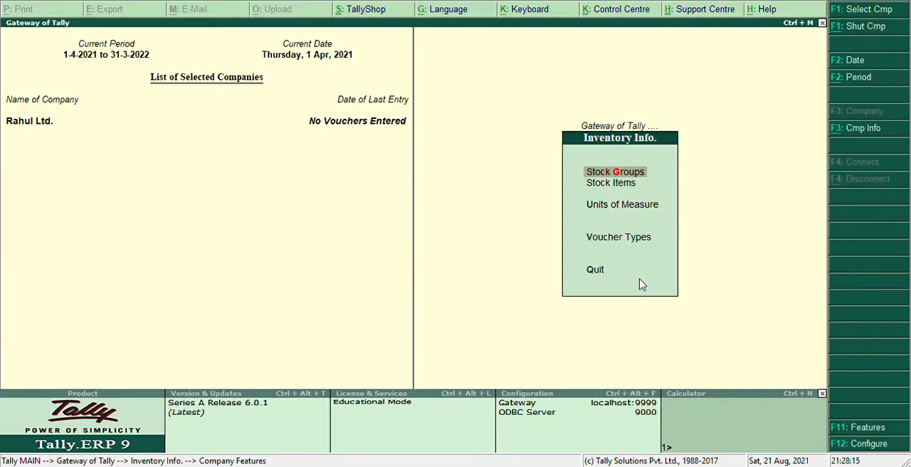
key("Escape")
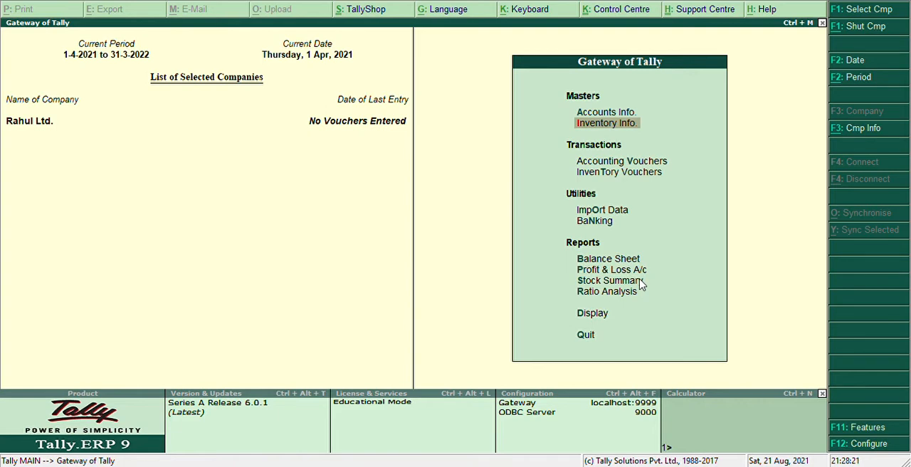
Step: Start a new Receipt Note inventory voucher and set its reference number to 45
key("Down")
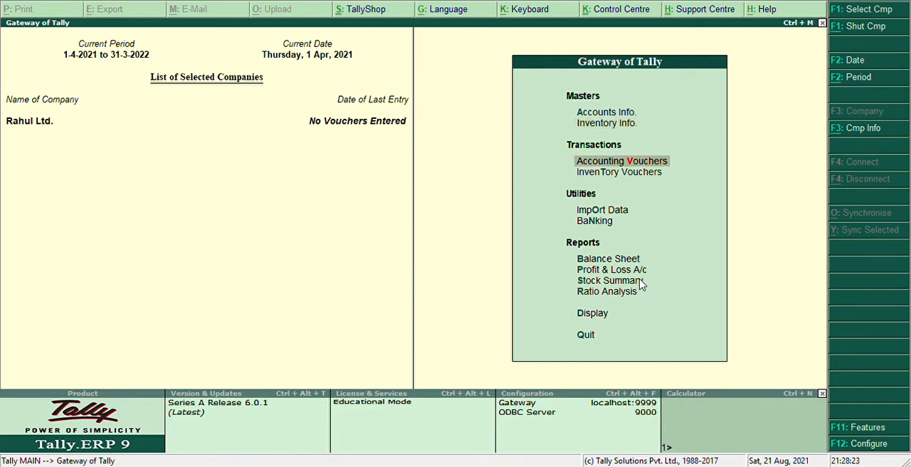
key("Return")
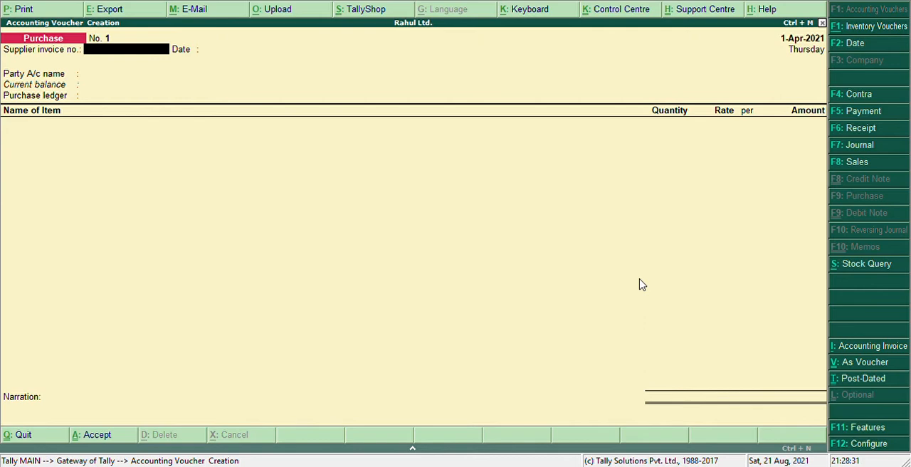
key("alt+F8")
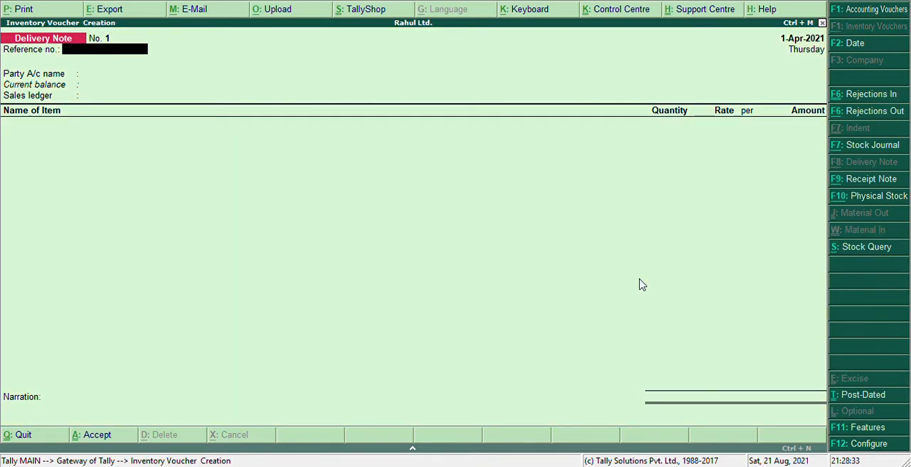
key("F9")
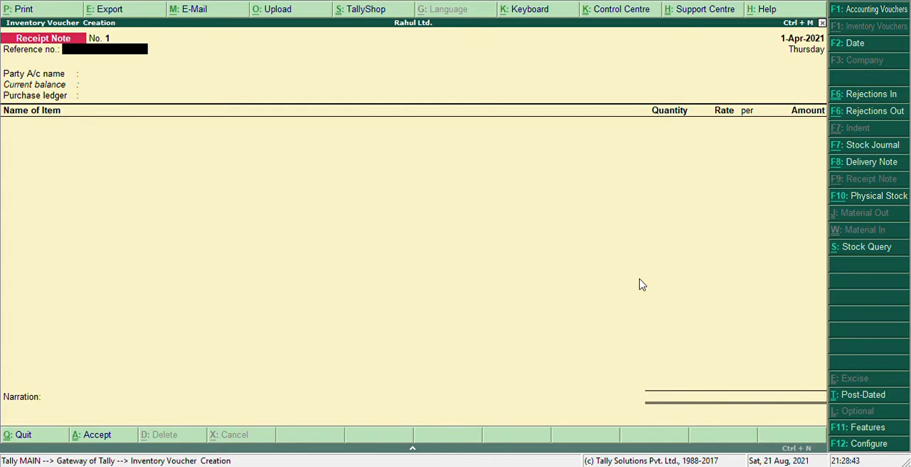
type("45")
key("Return")
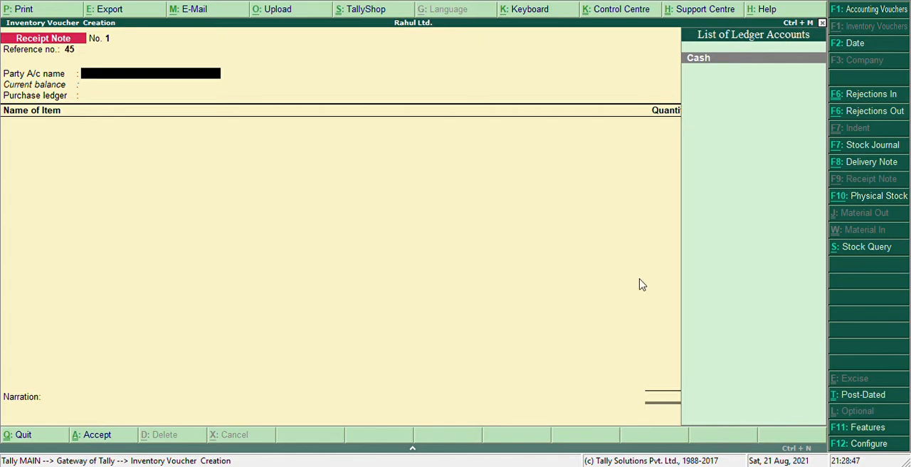
Step: Create a party ledger with the supplier's name under Sundry Creditors, keeping the default ledger settings, and use it as the voucher's party account
key("alt+c")
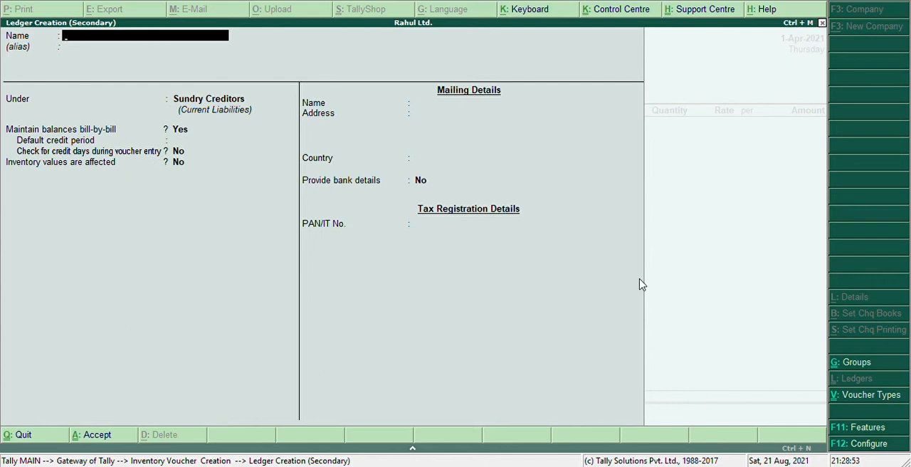
type("Monika")
key("Return")
key("Return")
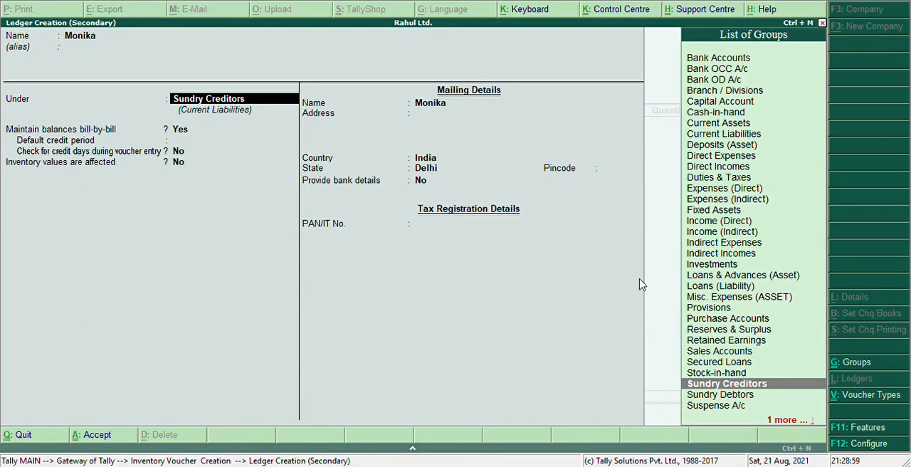
key("Return")
key("Return")
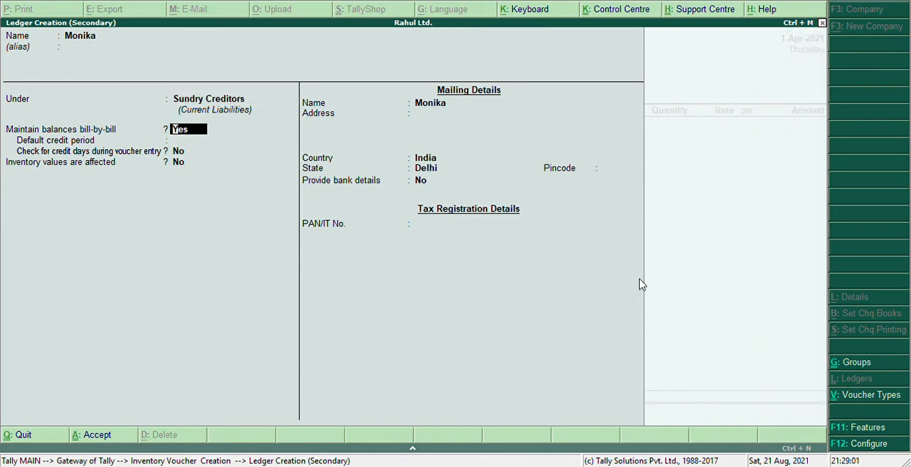
key("Return")
key("Return")
key("Return")
key("Return")
key("Return")
key("Return")
key("Return")
key("Return")
key("Return")
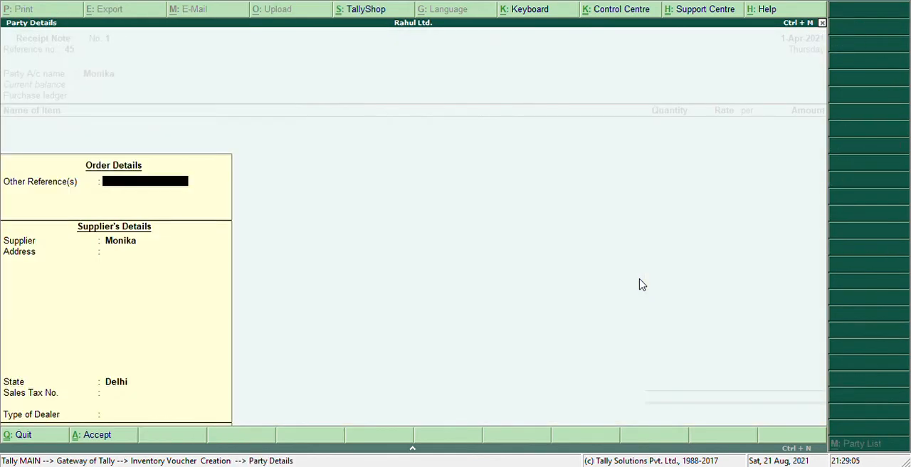
Step: Accept the supplier's party details with Delhi as the state and the remaining fields left blank
key("Return")
key("Return")
key("Return")
key("Return")
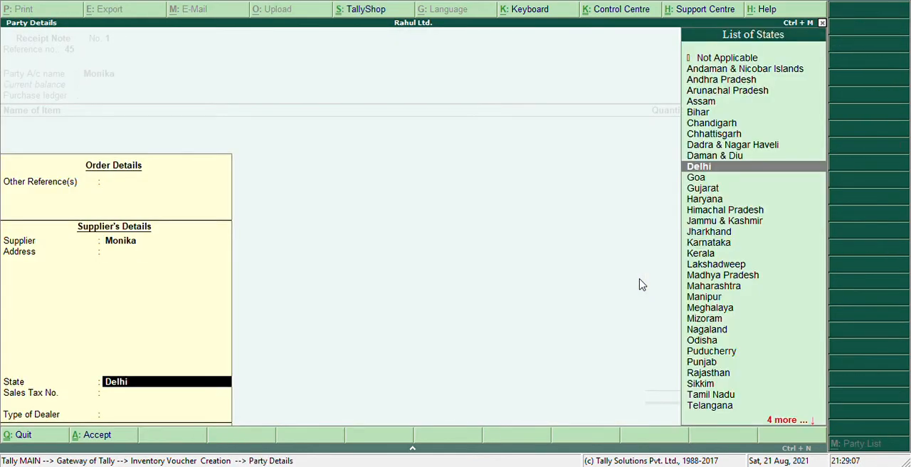
key("Return")
key("Return")
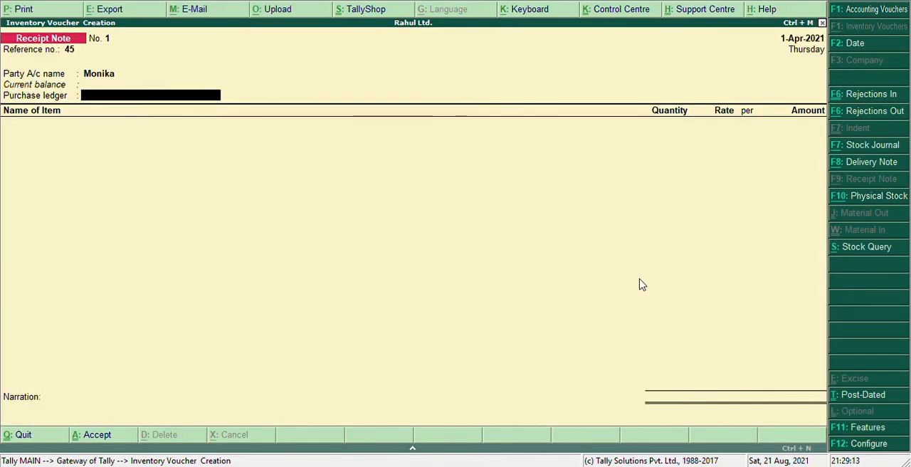
Step: Create a ledger named Purchase under Purchase Accounts with inventory values affected, and use it as the voucher's purchase ledger
key("alt+c")
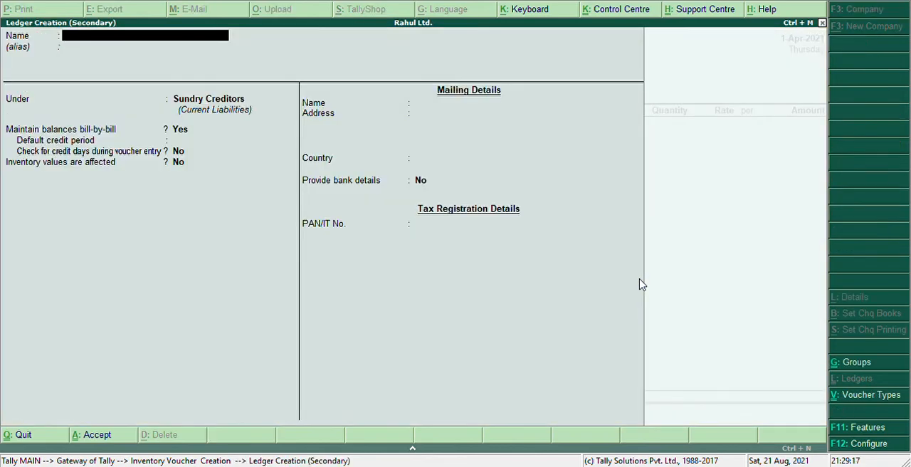
type("Purchase")
key("Return")
key("Return")
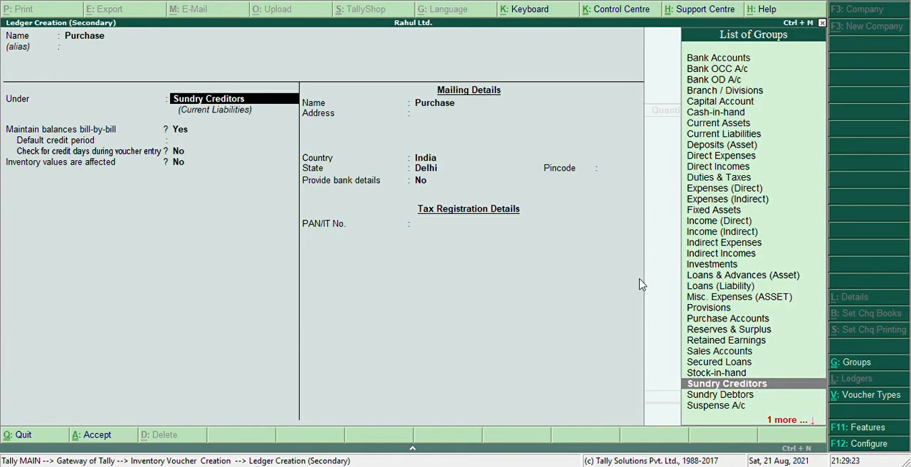
type("Pur")
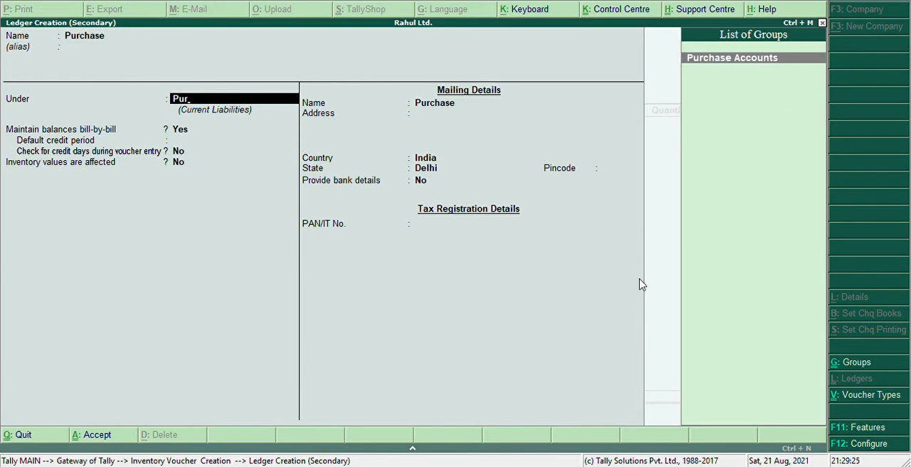
key("Return")
key("Return")
key("Return")
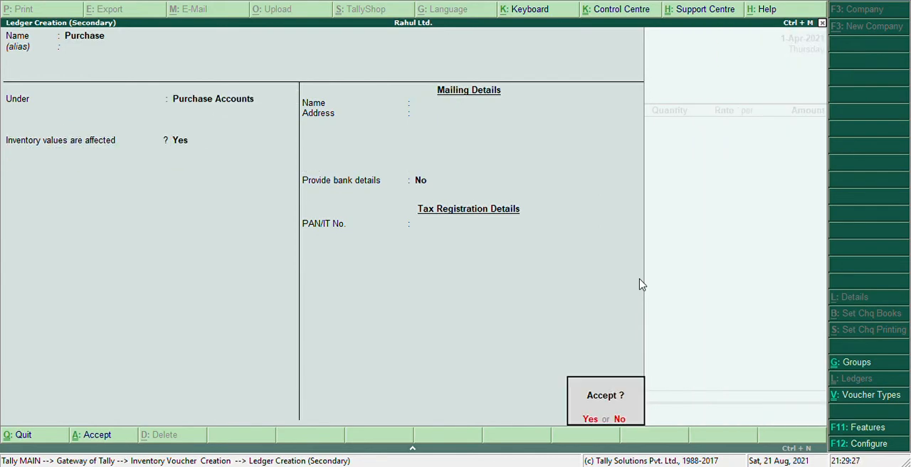
key("Return")
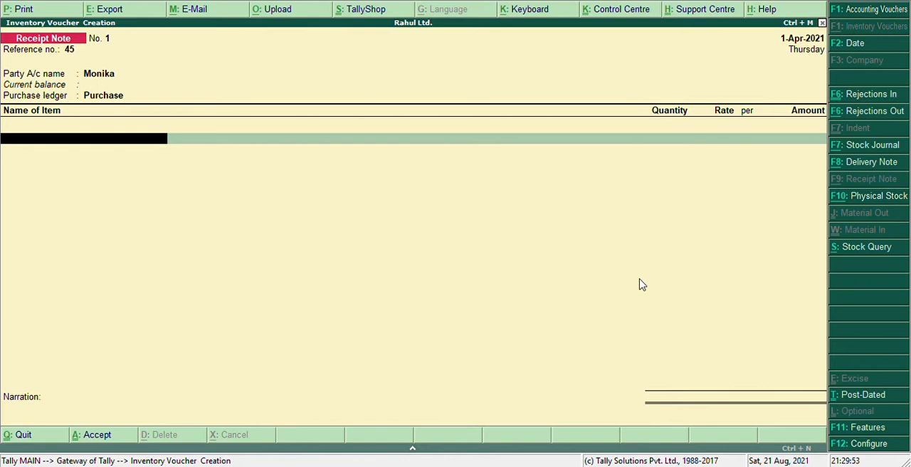
Step: Start a new stock item named Refined Oil under the Primary group for the voucher's first item line
key("alt+c")
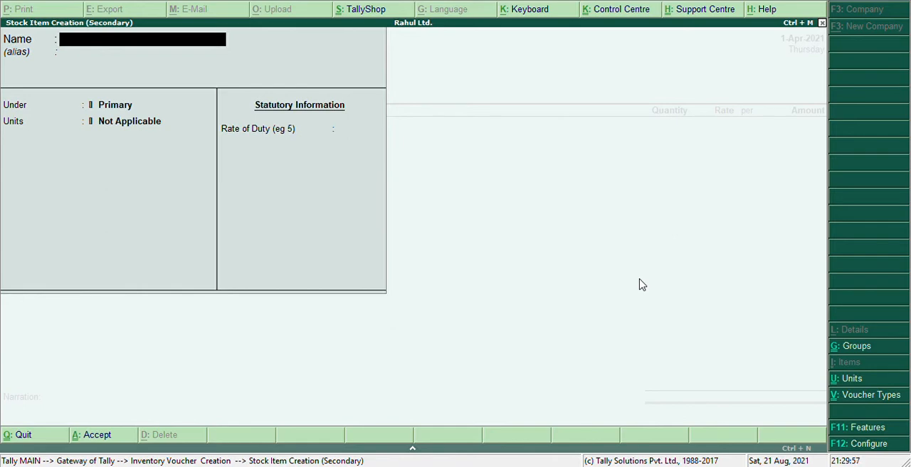
type("Refined Oil")
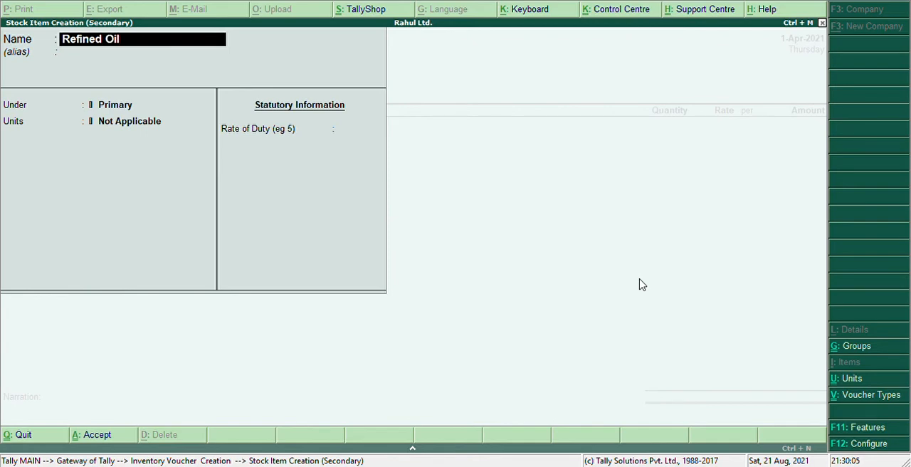
key("Return")
key("Return")
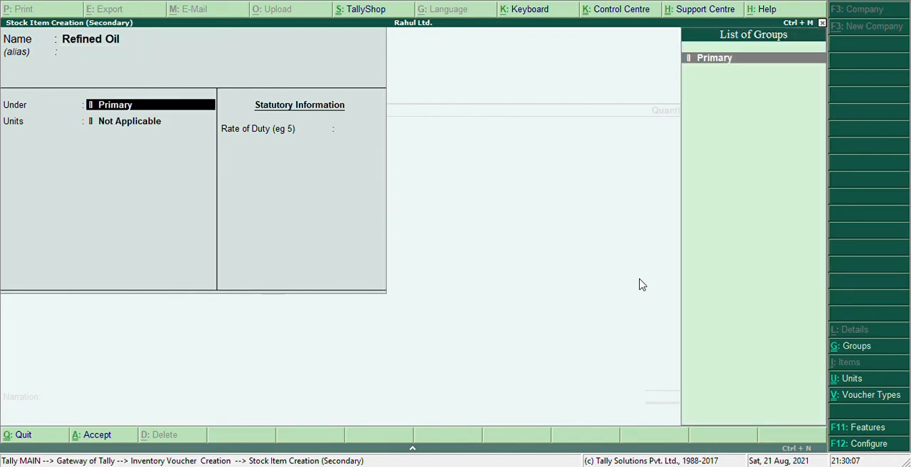
key("Return")
Step: Create a simple unit with symbol ltr., formal name Litre and 0 decimal places for the Refined Oil item
key("alt+c")
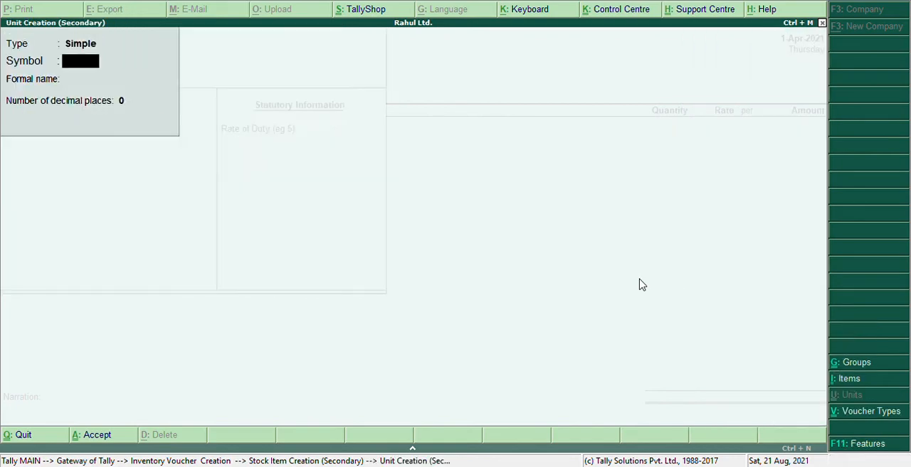
type("ltr.")
key("Return")
type("Lit")
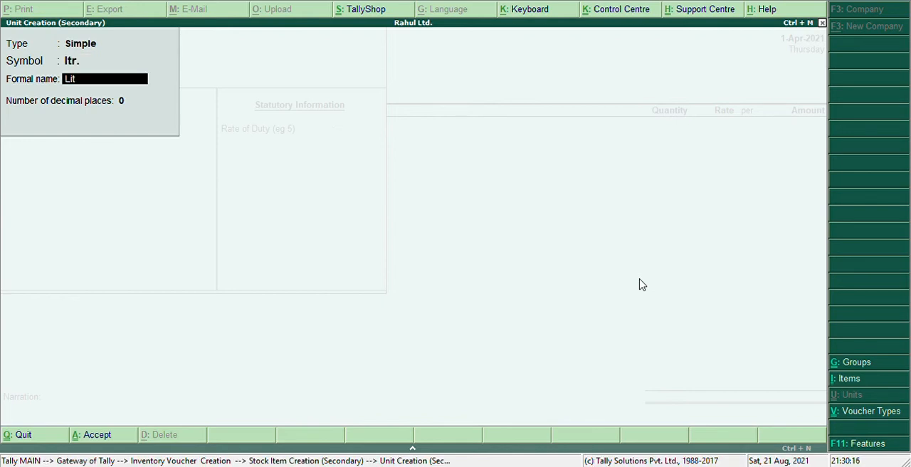
type("er")
key("BackSpace")
key("BackSpace")
type("re")
key("Return")
key("Return")
key("Return")
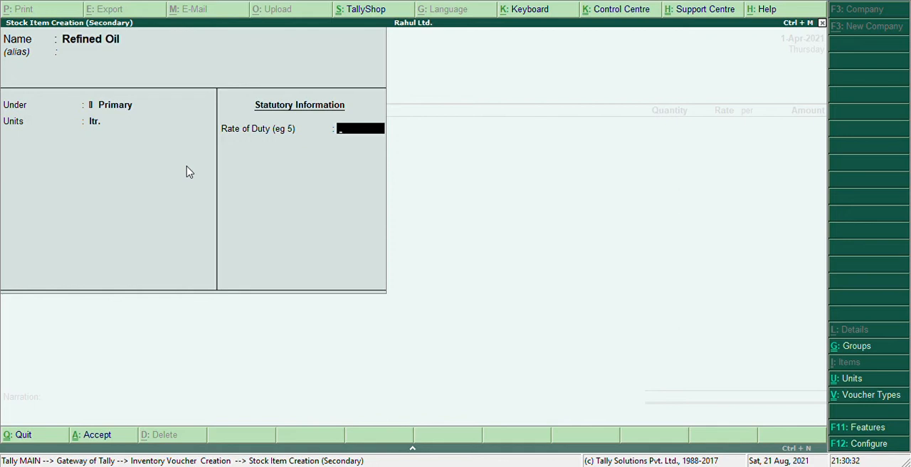
Step: Return to the item's units and create another simple unit with symbol pcs, formal name Pieces and 0 decimal places
key("BackSpace")
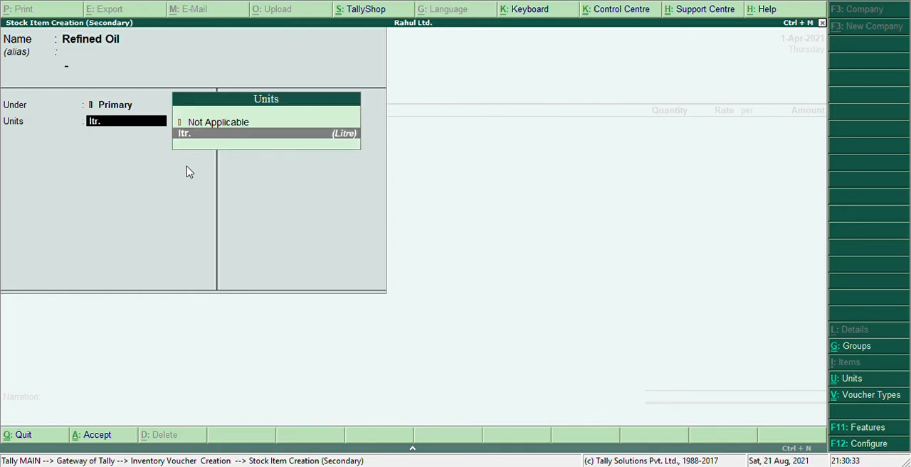
key("alt+c")
type("pcs")
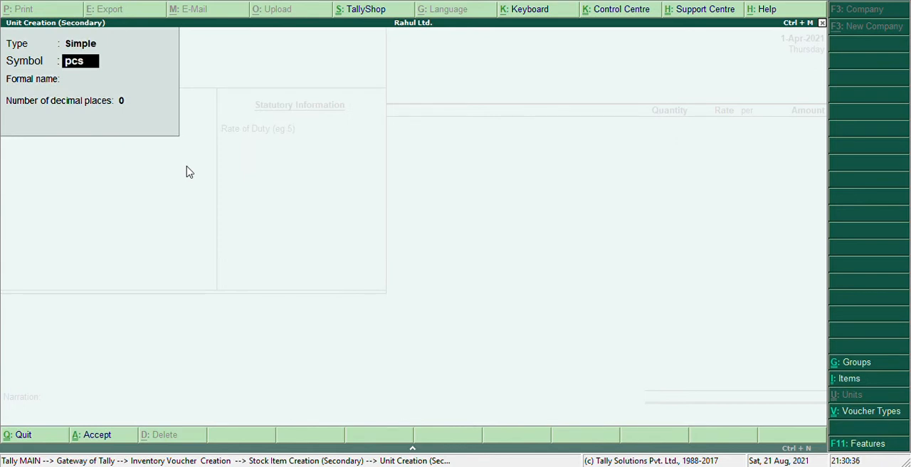
key("Return")
type("Pi")
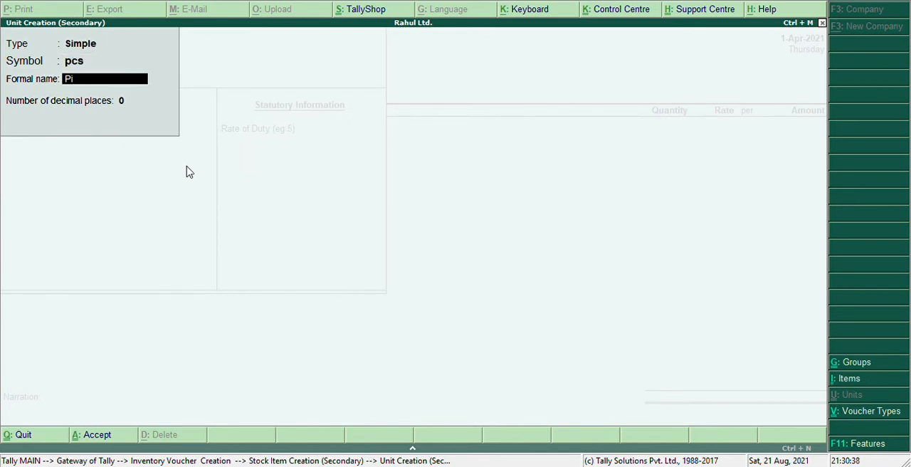
type("eces")
key("Return")
key("Return")
key("Return")
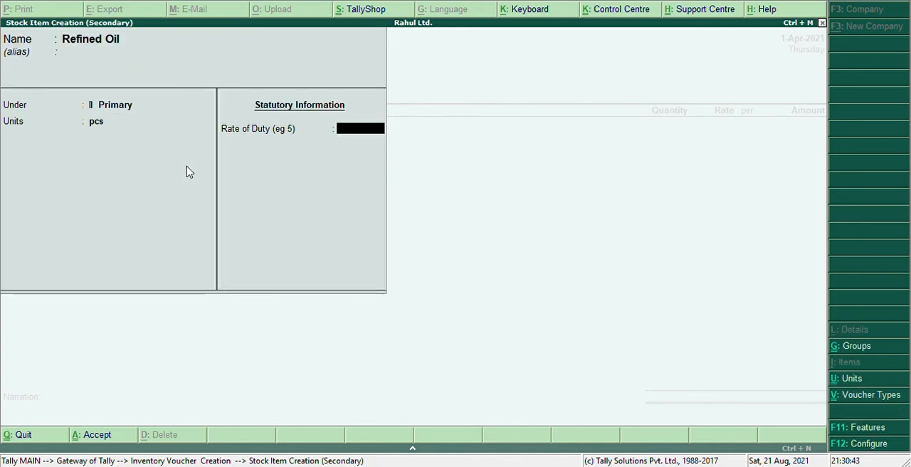
Step: Assign ltr. as the unit of Refined Oil and save the stock item with the rate of duty left blank
key("BackSpace")
key("Up")
key("Return")
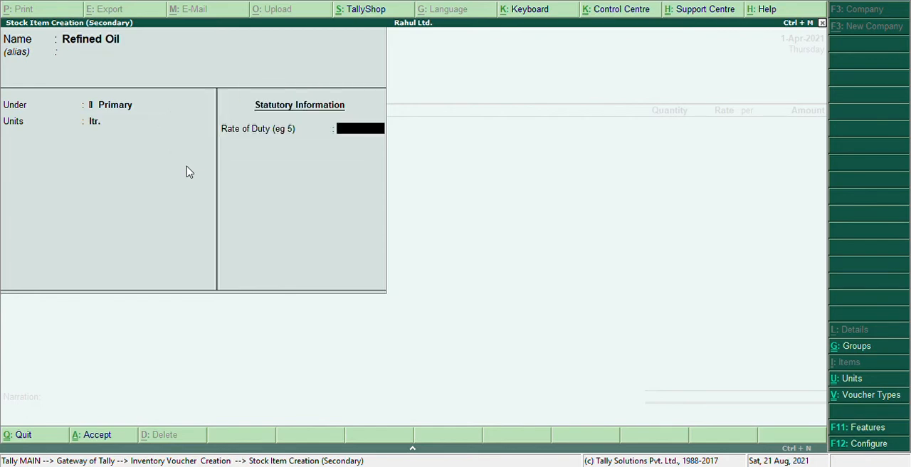
key("Return")
key("Return")
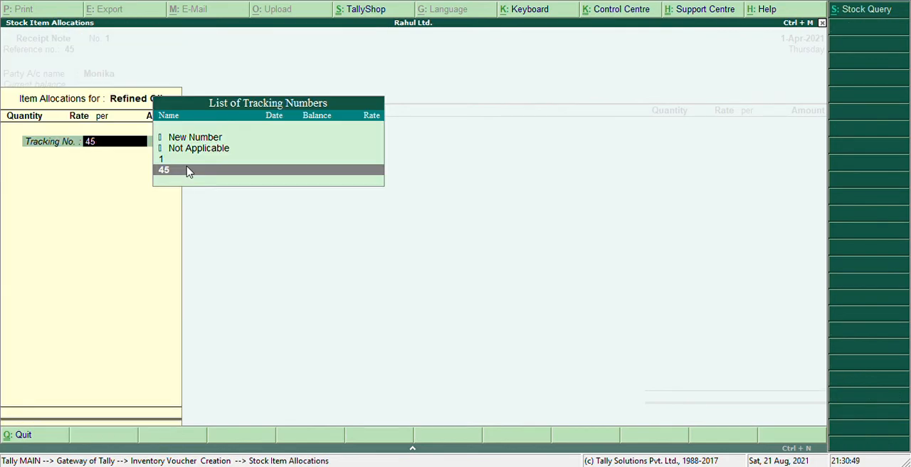
Step: Assign a new tracking number, 90, to the Refined Oil allocation
key("Up")
key("Up")
key("Up")
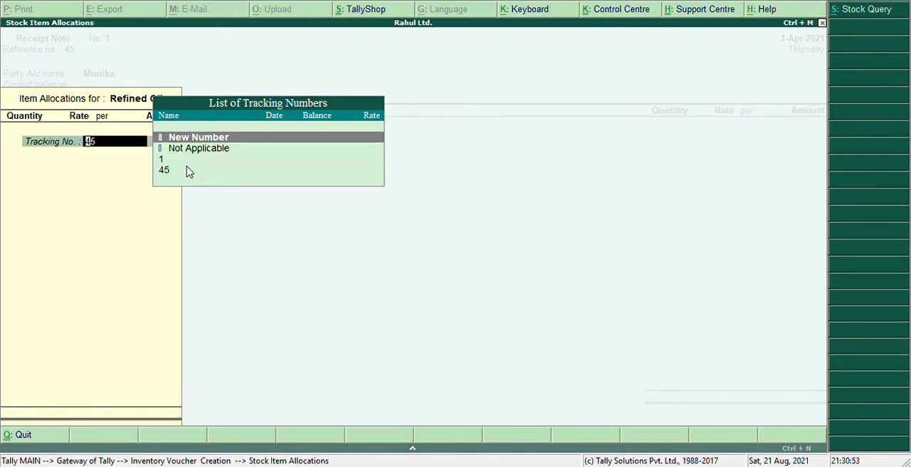
key("Return")
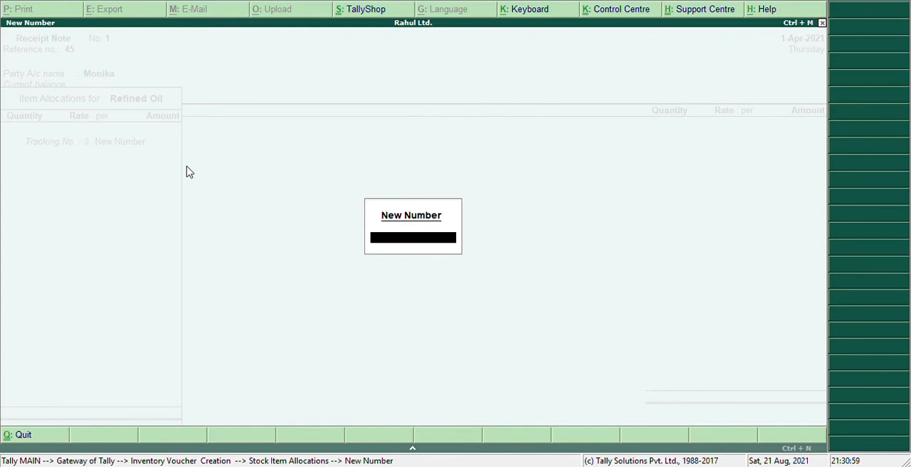
type("90")
key("Return")
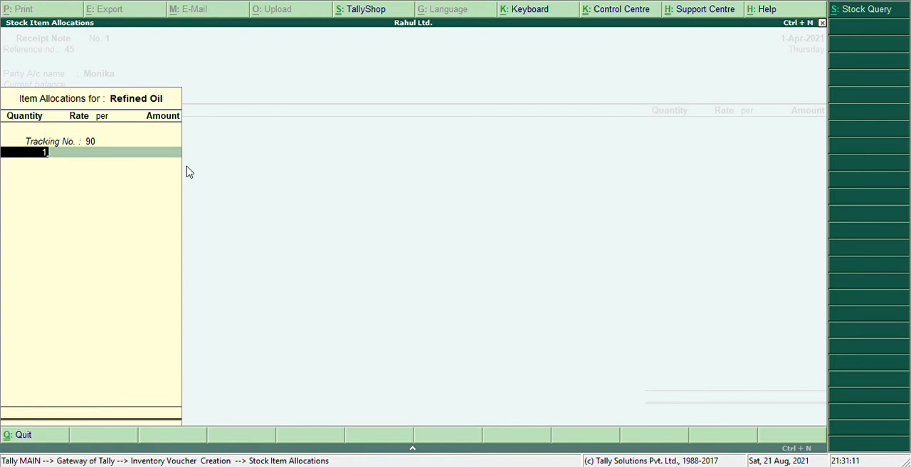
type("0")
Step: Enter a quantity of 10 ltr. at a rate of 1200 per ltr. for Refined Oil and finish its allocation
key("Return")
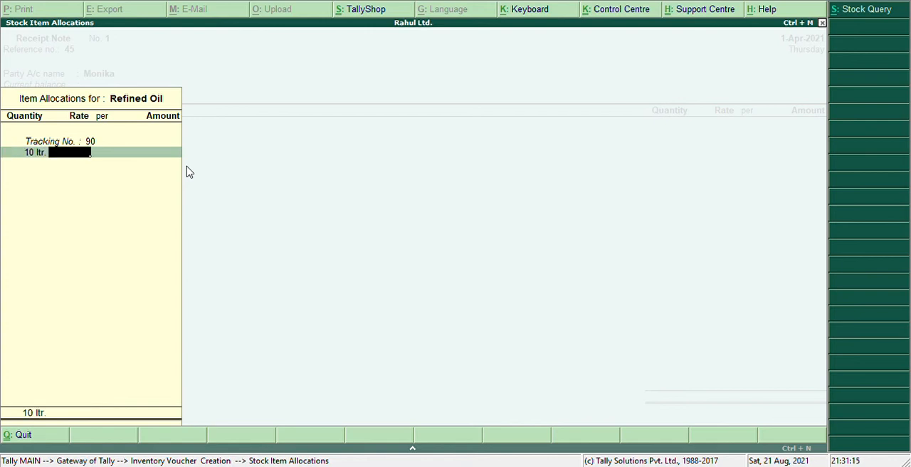
type("1200")
key("Return")
key("Return")
key("Return")
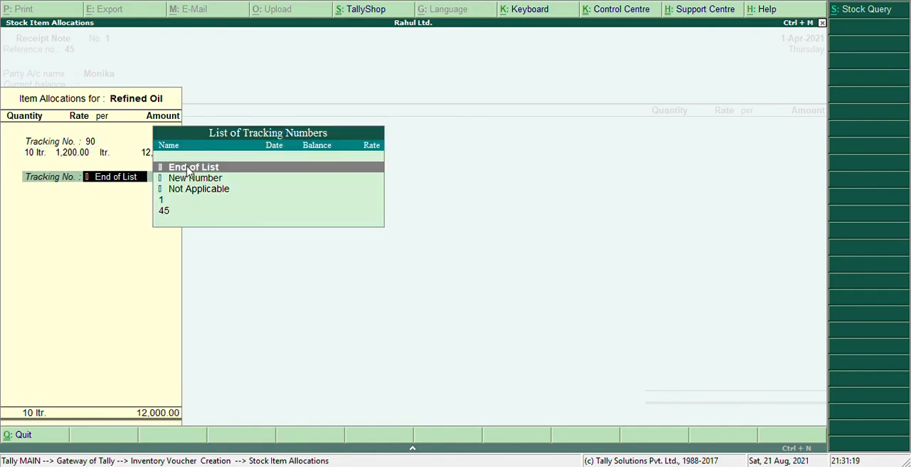
key("Return")
key("Return")
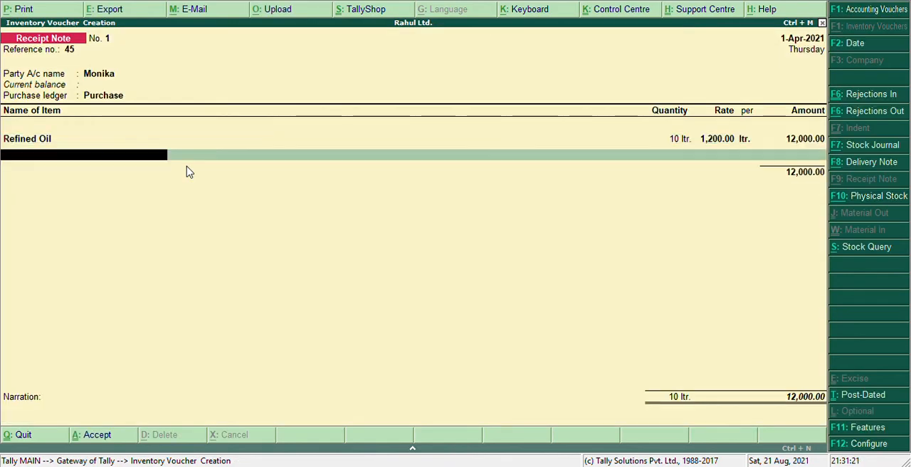
Step: Create a stock item named Milk under Primary with ltr. as its unit, leaving the rate of duty blank, for the second item line
key("alt+c")
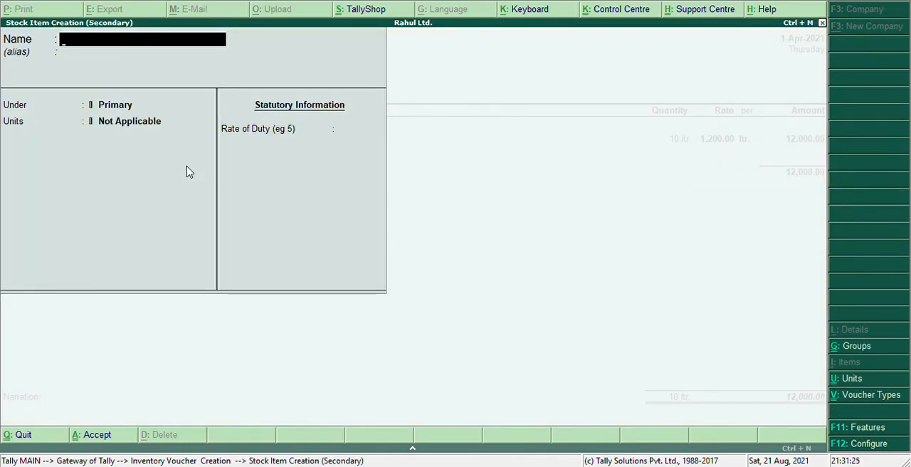
type("Mi")
type("kl")
key("BackSpace")
key("BackSpace")
type("lk")
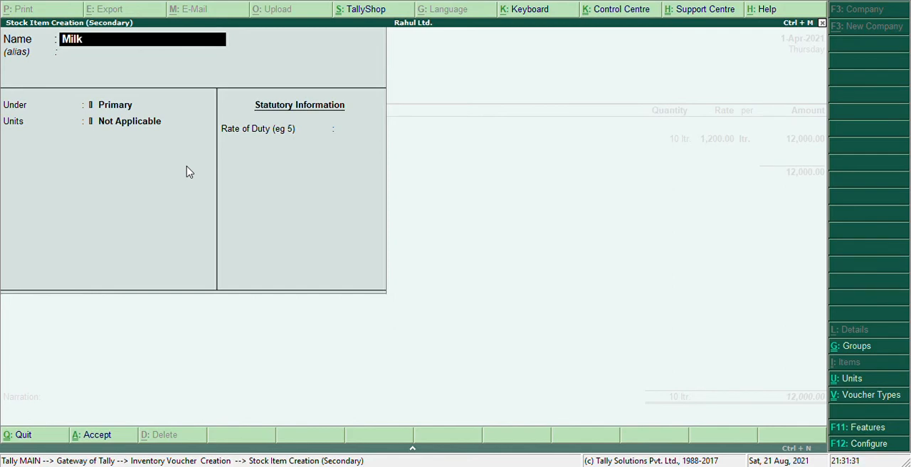
key("Return")
key("Return")
key("Return")
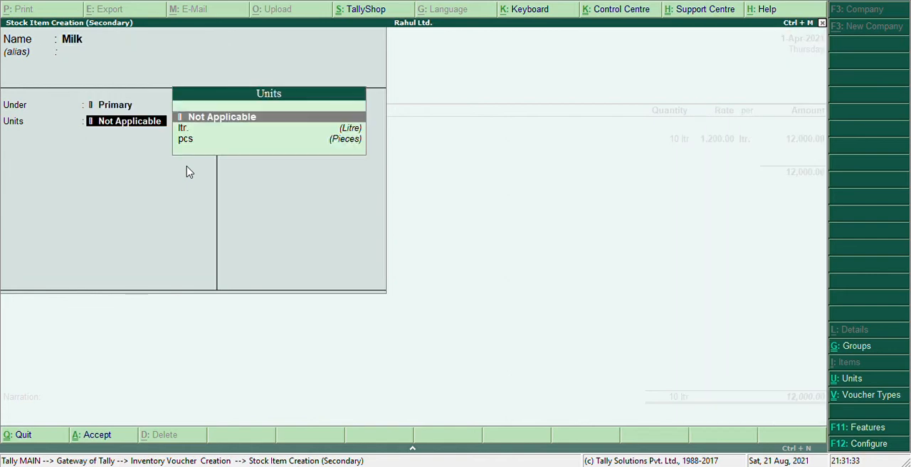
key("Down")
key("Return")
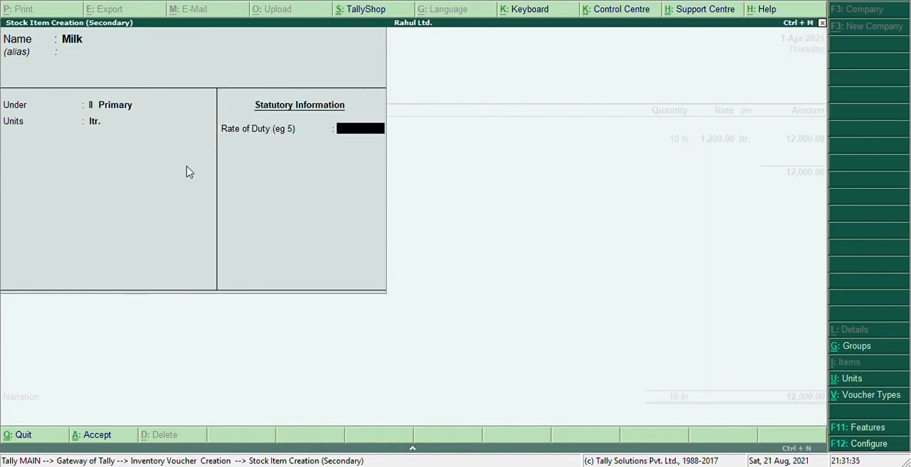
key("Return")
key("Return")
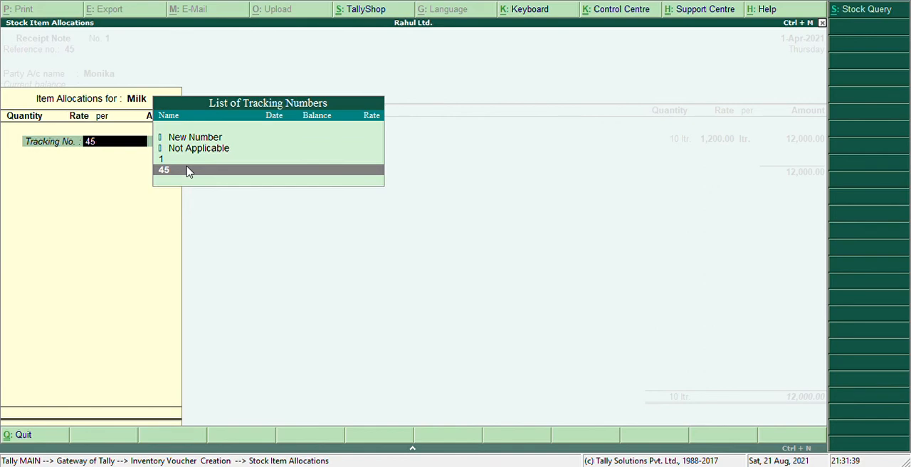
Step: Assign the tracking number 90 to the Milk allocation as a new number
key("Up")
key("Up")
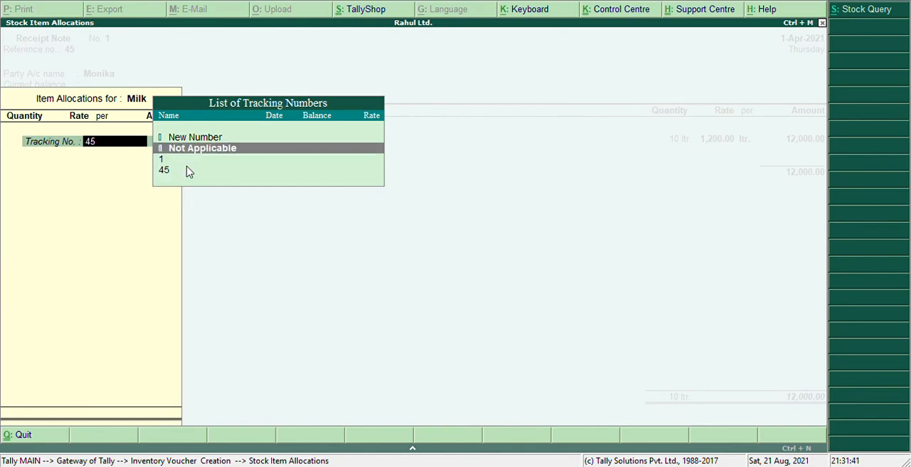
key("Down")
key("Down")
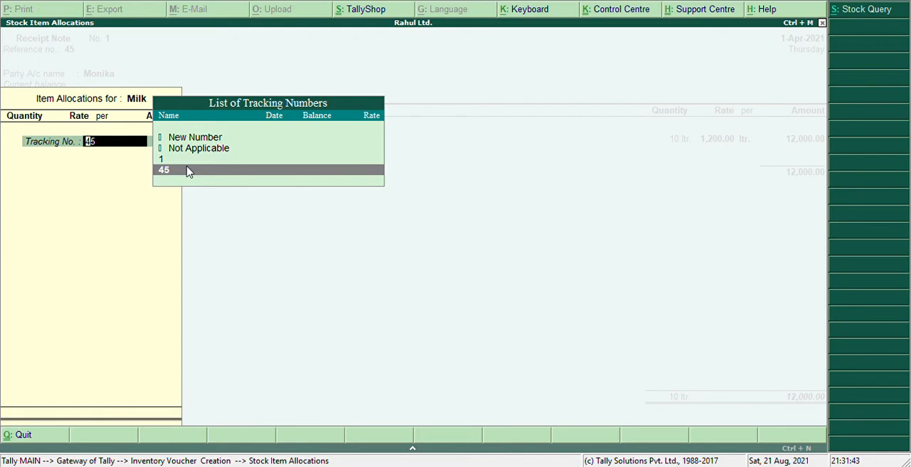
key("Up")
key("Up")
key("Up")
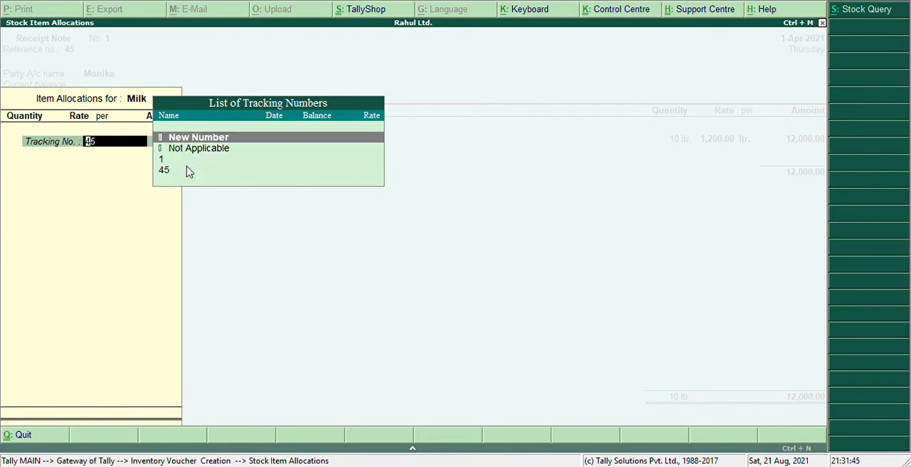
key("Return")
type("90")
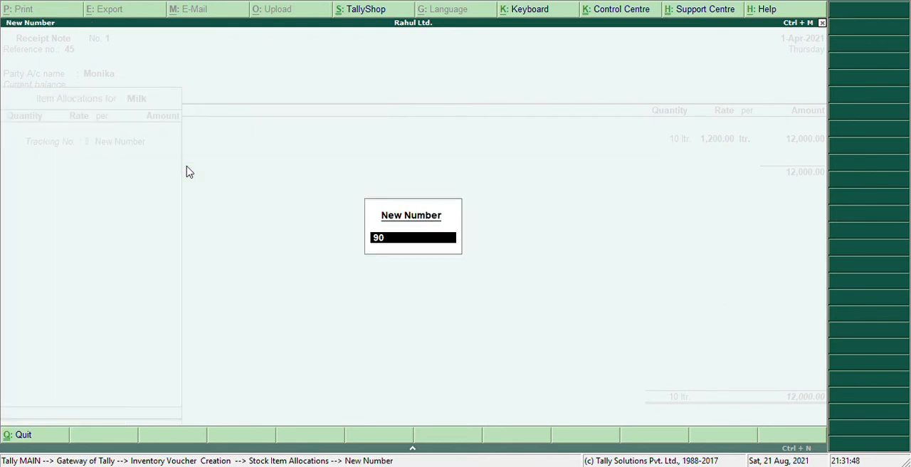
key("Return")
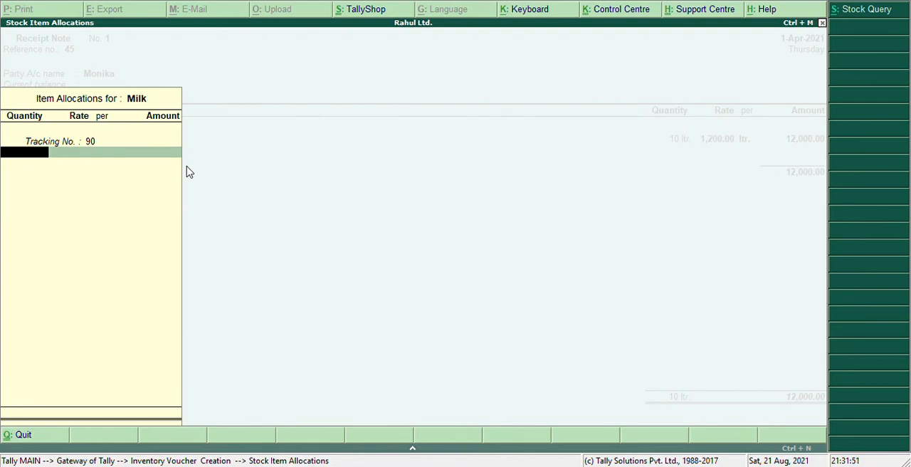
Step: Enter a quantity of 10 ltr. at a rate of 1500 per ltr. for Milk and finish its allocation
type("10")
key("Return")
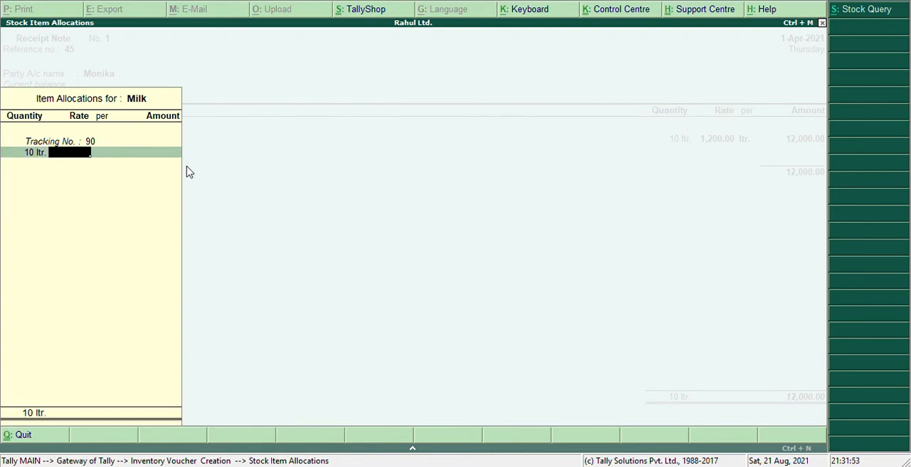
type("1500")
key("Return")
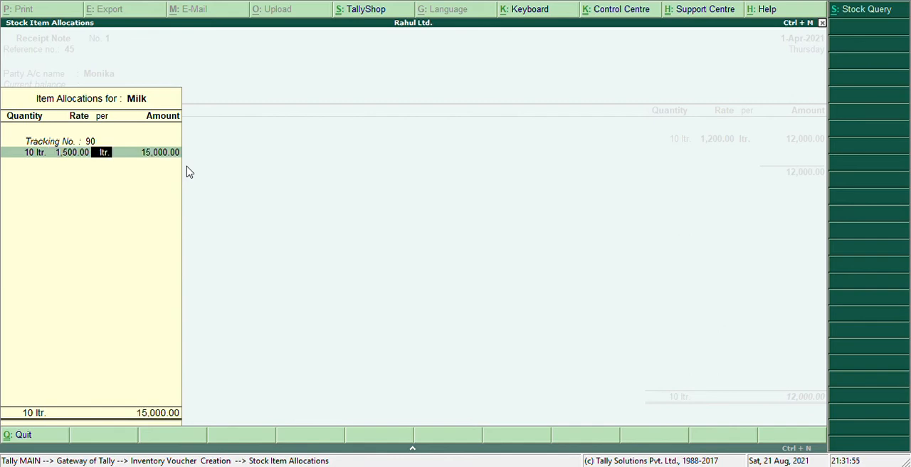
key("Return")
key("Return")
key("Return")
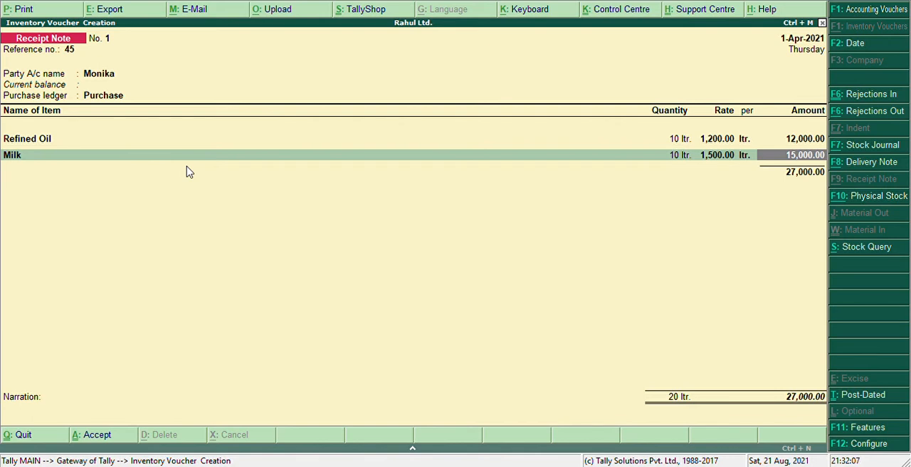
Step: End the item list, leave the narration blank and save the Receipt Note voucher
key("Return")
key("Return")
key("Return")
key("Return")
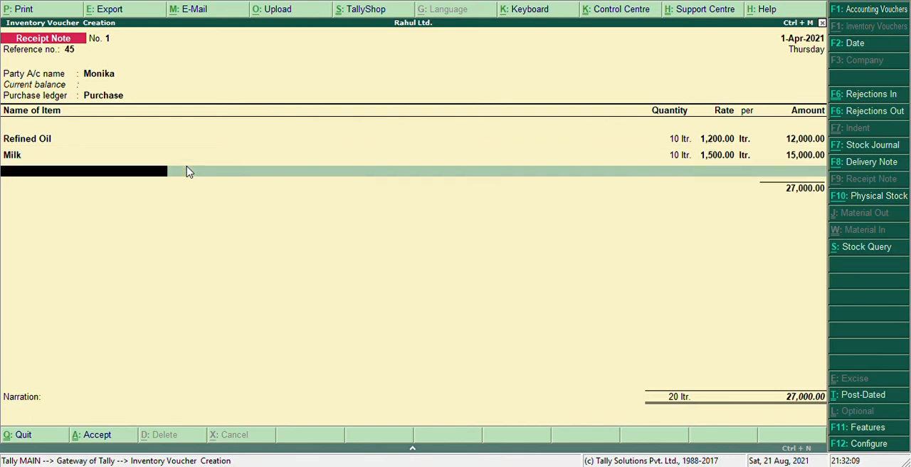
key("y")
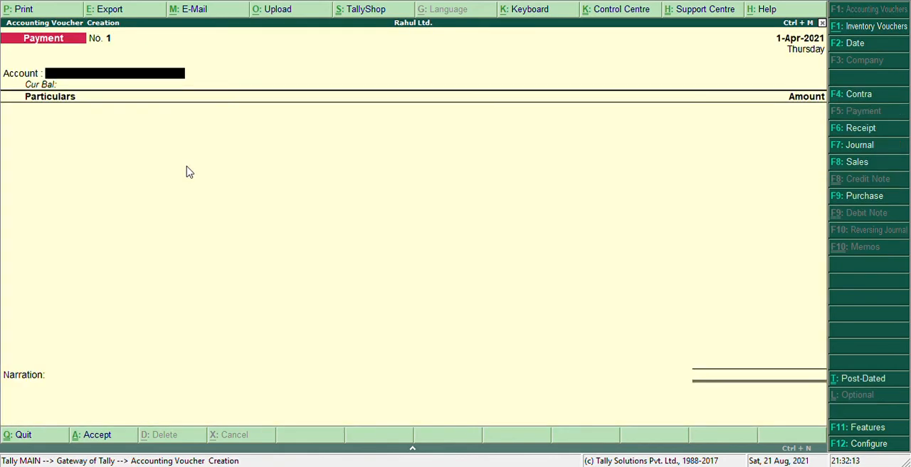
Step: Start a Rejections Out voucher for the supplier's ledger account, keeping the filled-in supplier name
key("ctrl+F6")
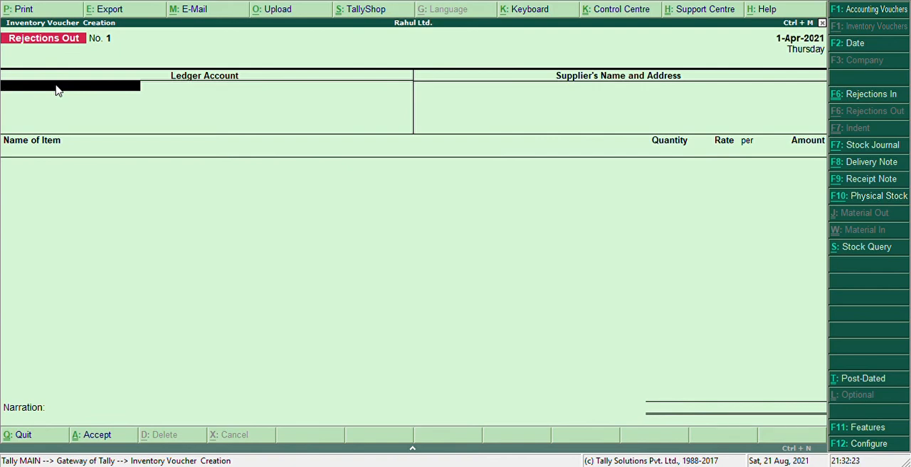
type("Mon")
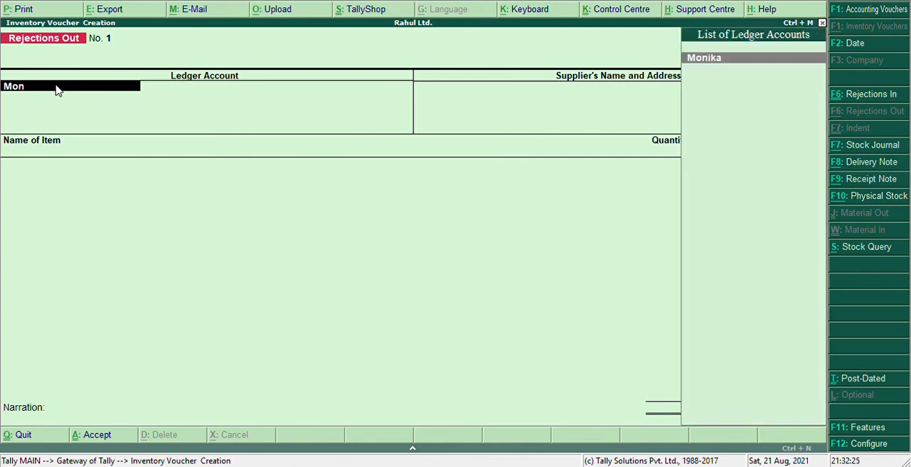
key("Return")
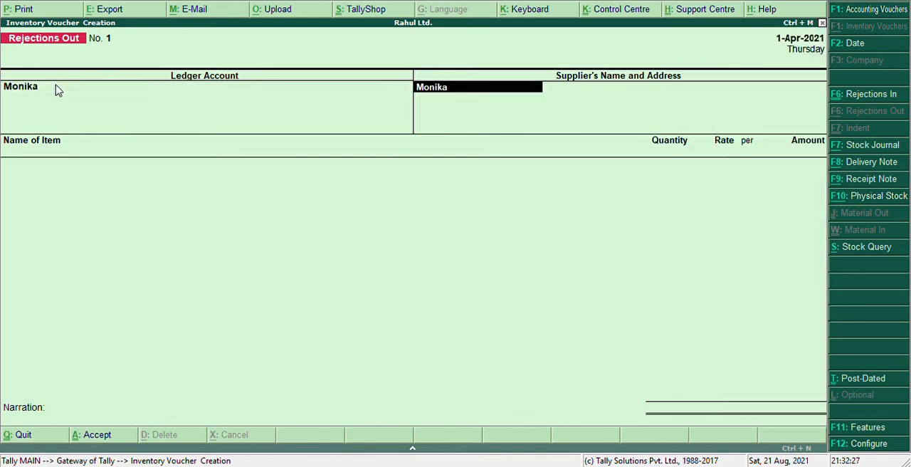
key("Return")
Step: Add Refined Oil to the rejection under tracking number 90 with a quantity of 5 ltr., keeping the offered rate
type("Re")
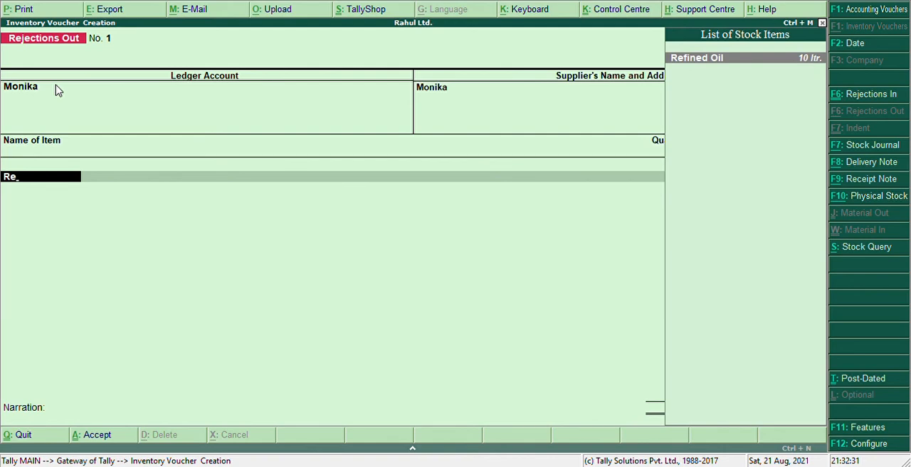
key("Return")
key("Down")
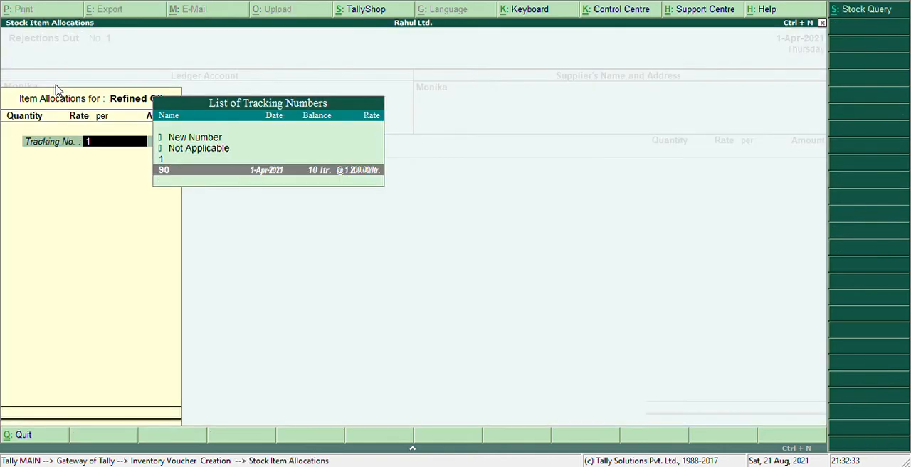
key("Return")
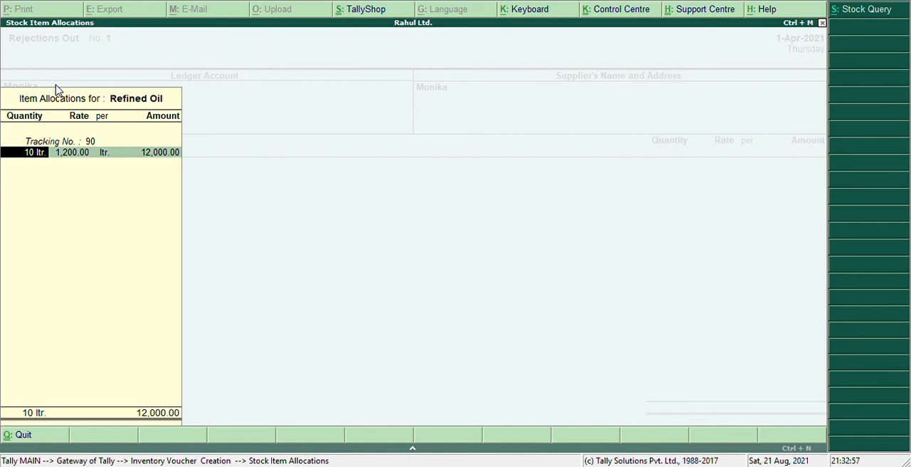
type("5")
key("Return")
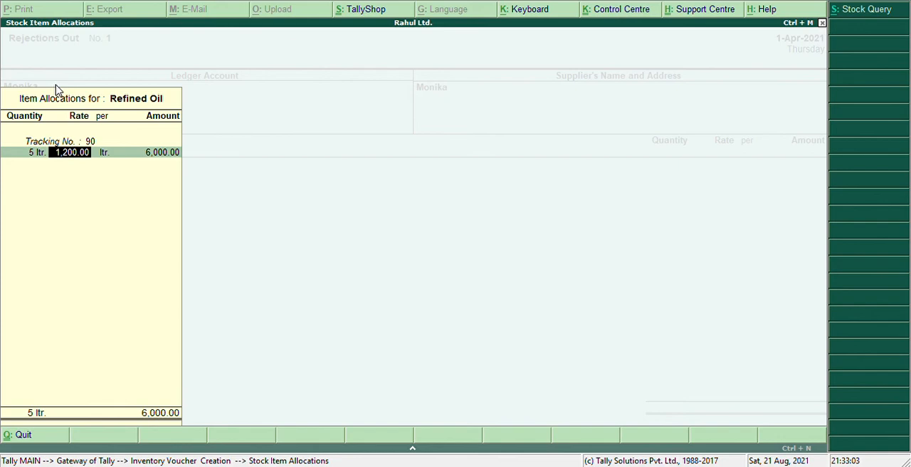
key("Return")
key("Return")
key("Return")
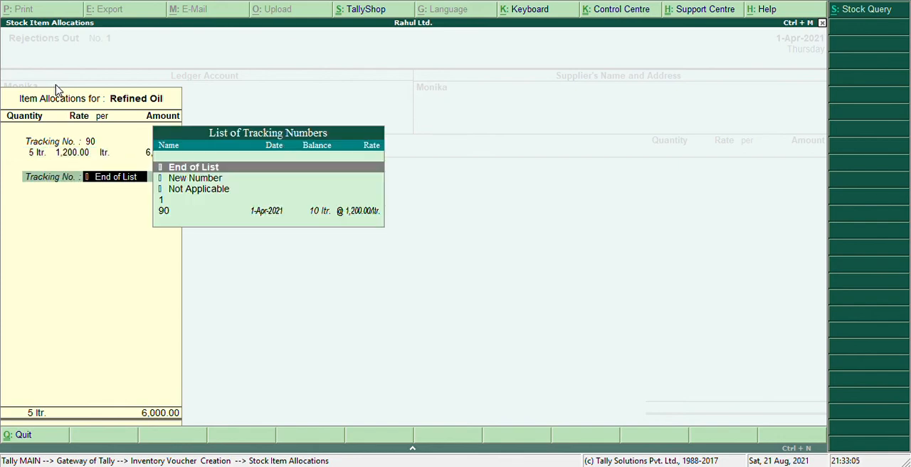
key("Return")
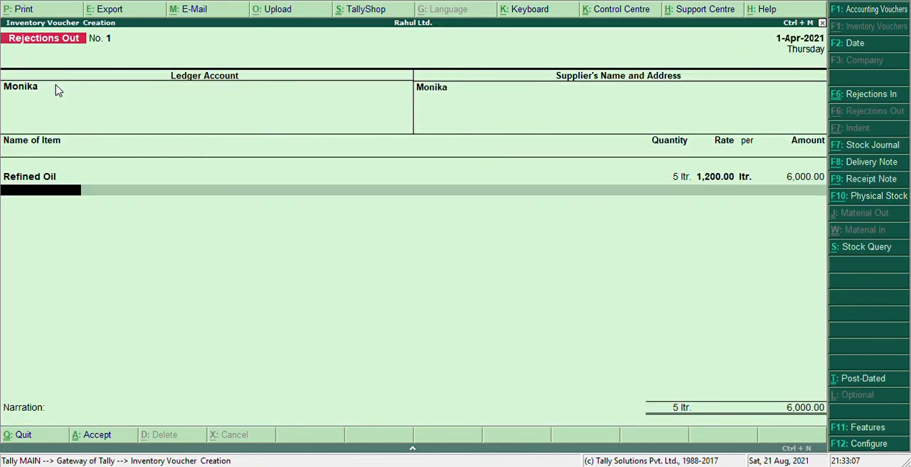
Step: Add Milk under tracking number 90 with a quantity of 4 ltr., keeping the offered rate, and end the item list with no narration
type("Mi")
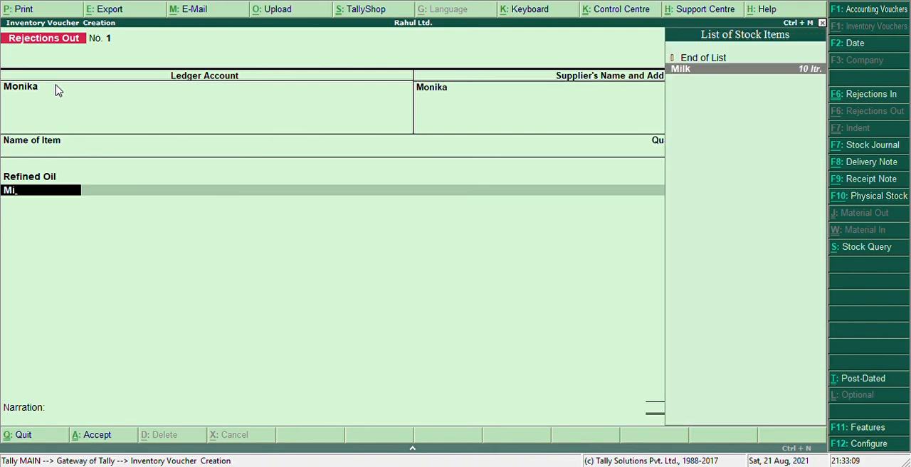
key("Return")
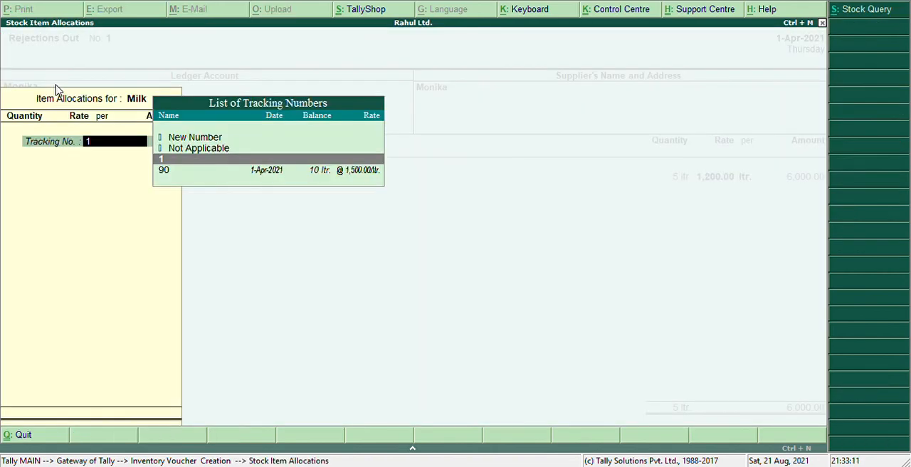
key("Down")
key("Return")
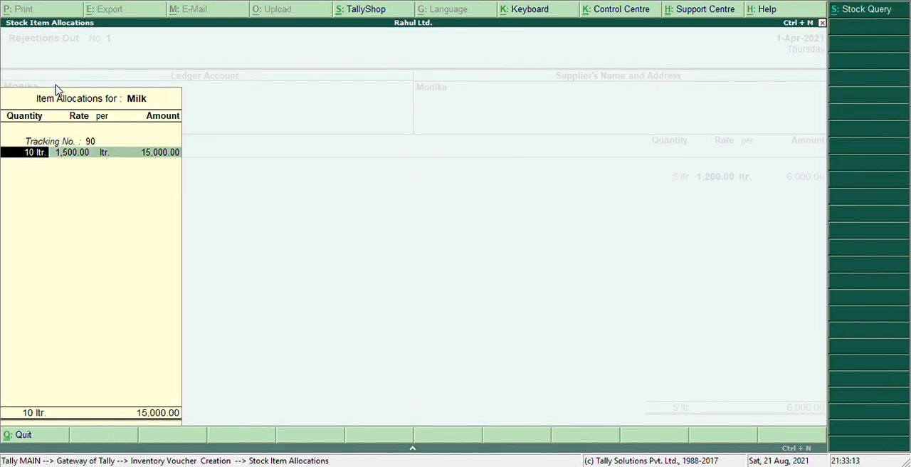
type("4")
key("Return")
key("Return")
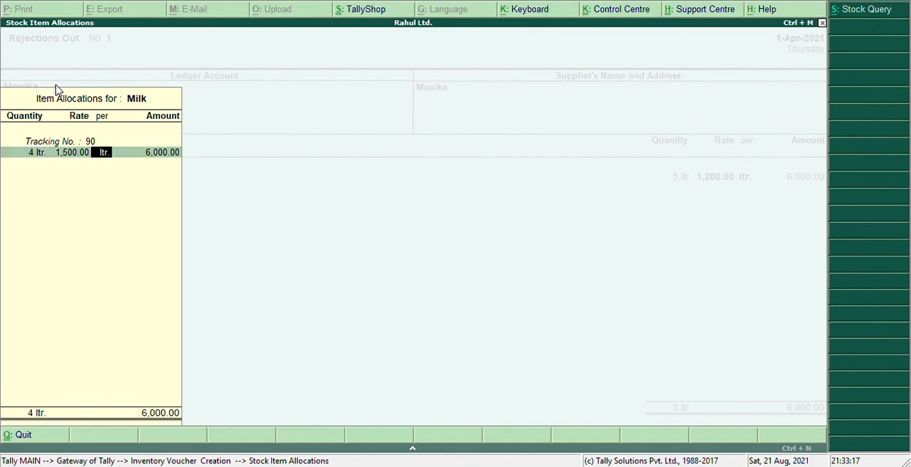
key("Return")
key("Return")
key("Return")
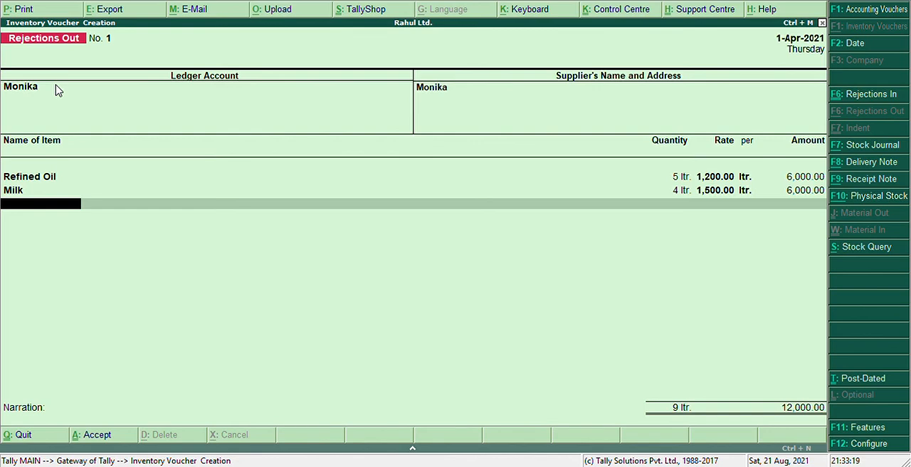
key("Return")
key("Return")
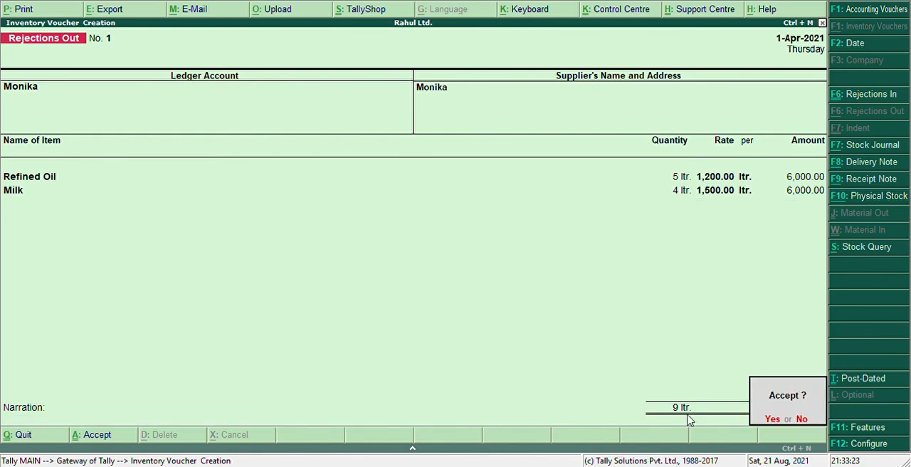
Step: Decline saving the voucher and recheck the supplier details and the Refined Oil and Milk allocations
key("n")
key("Return")
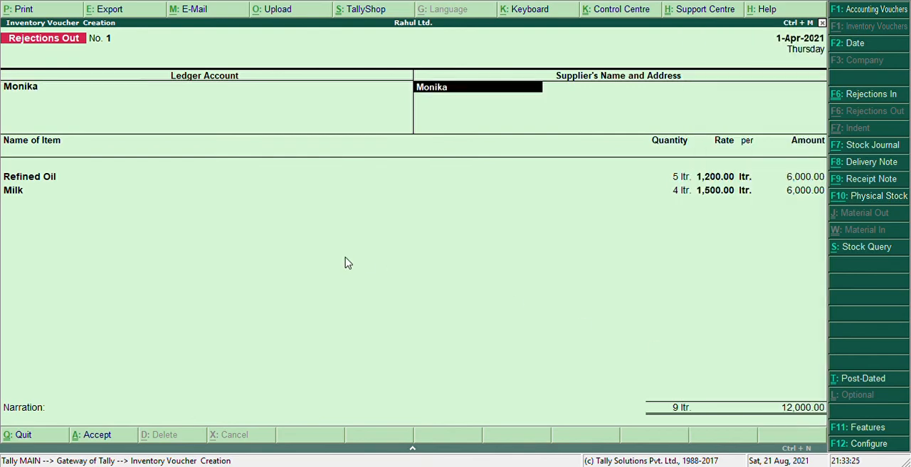
key("Return")
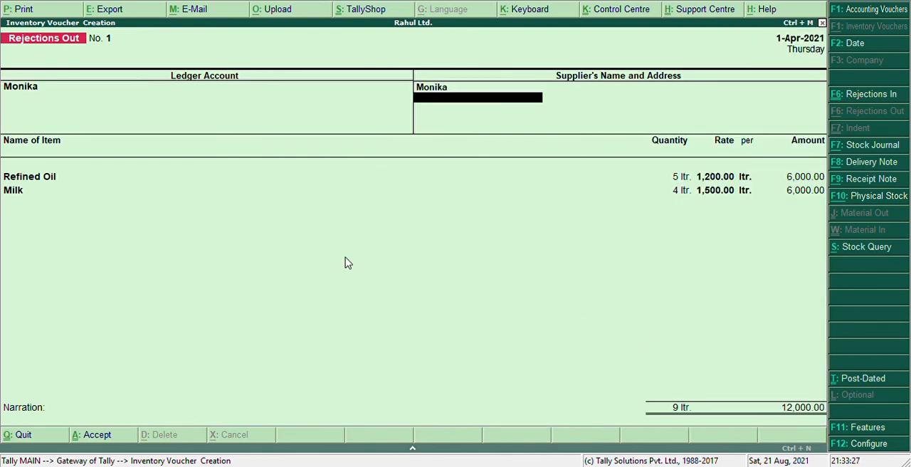
key("Return")
key("Return")
key("Return")
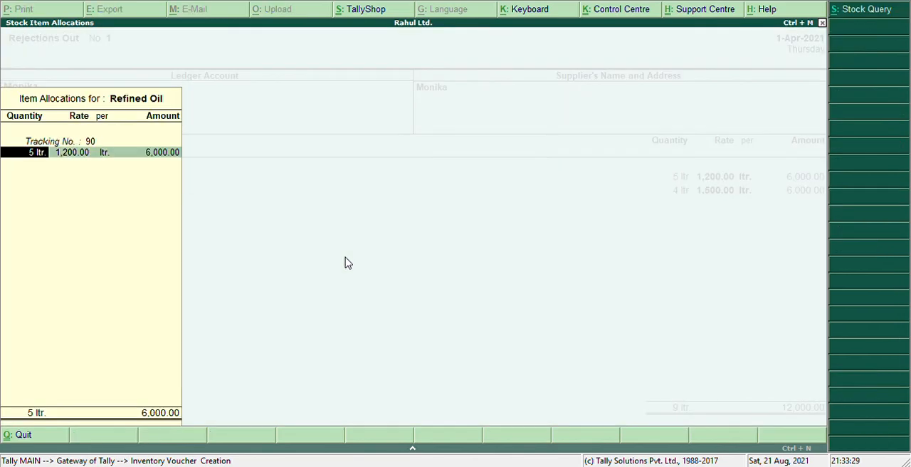
key("Return")
key("Return")
key("Return")
key("Return")
key("Return")
key("Return")
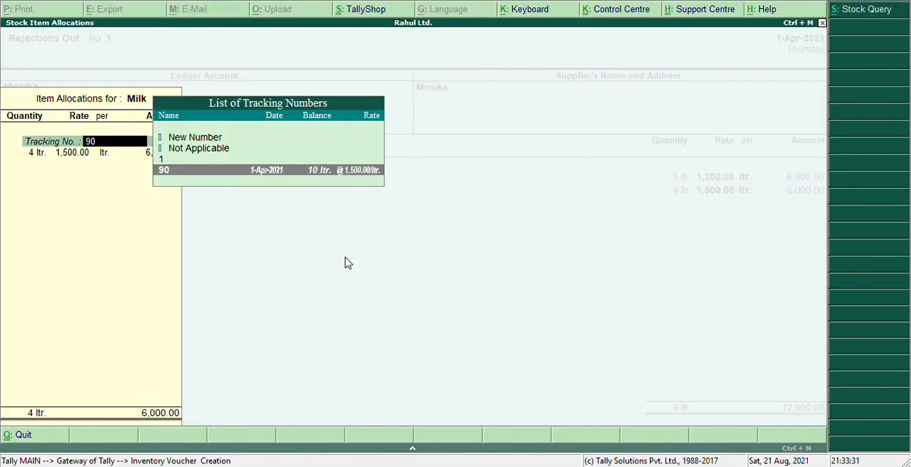
key("Return")
Step: Finish the Milk allocation, leave the narration blank and save the Rejections Out voucher
key("Return")
key("Return")
key("Return")
key("Return")
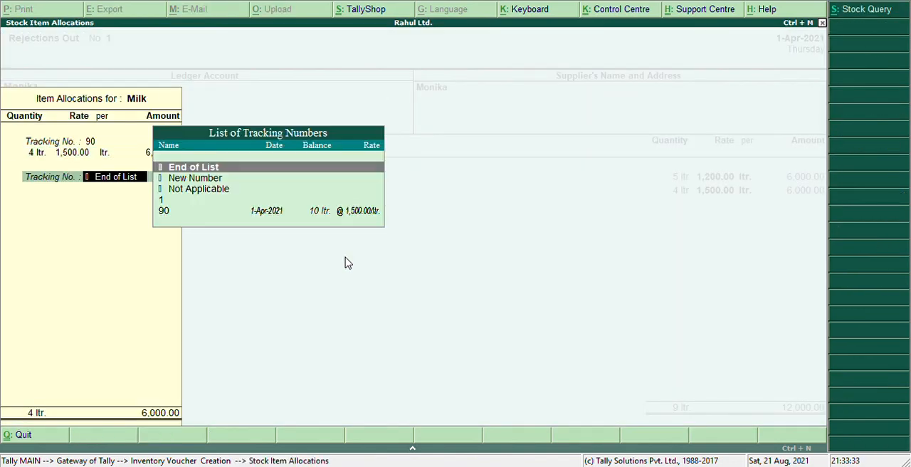
key("Return")
key("Return")
key("Return")
key("Return")
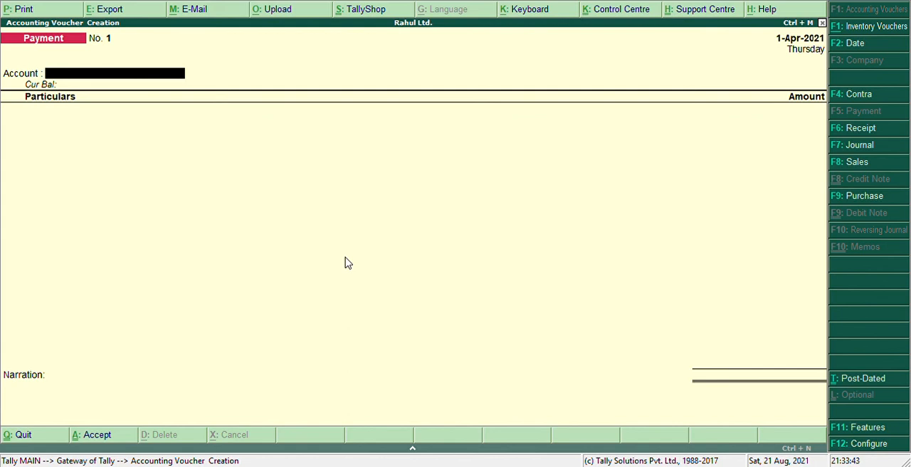
Step: Leave voucher entry and display the Day Book
key("Escape")
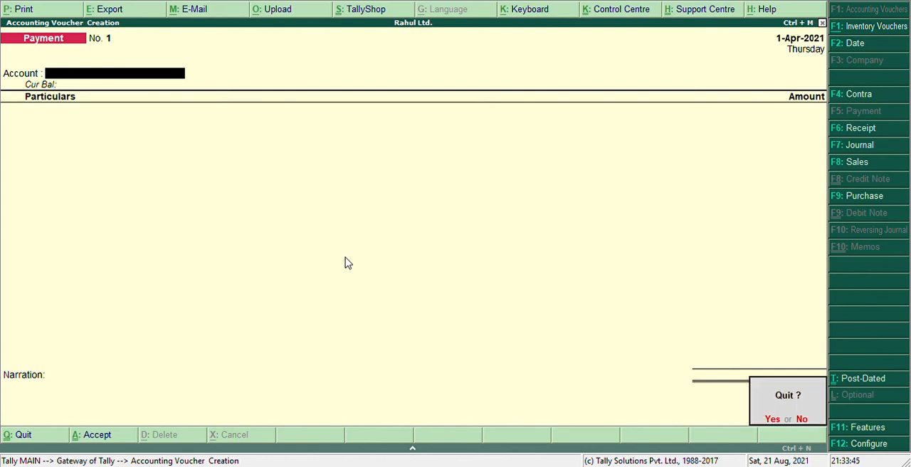
key("Return")
key("Down")
key("Down")
key("Down")
key("Down")
key("Down")
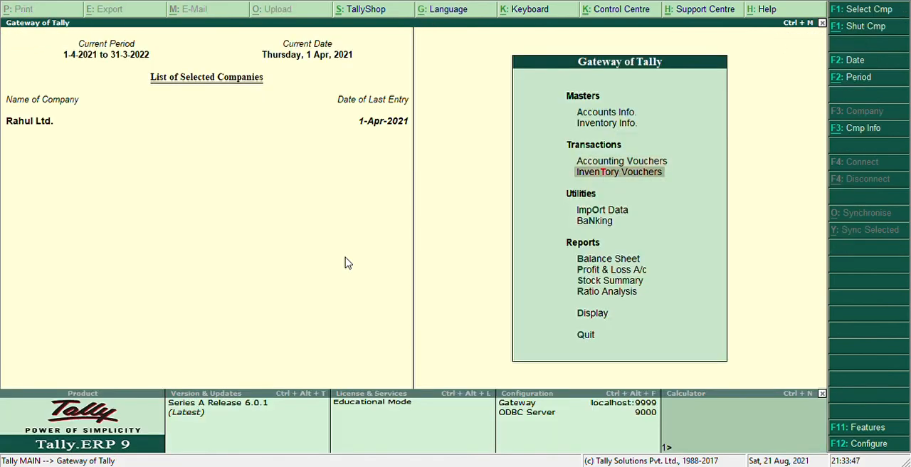
key("Down")
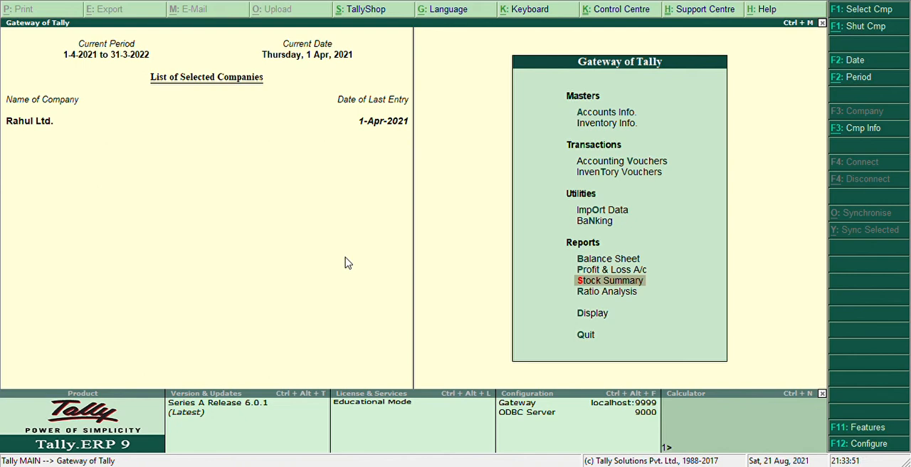
key("Down")
key("Down")
key("Return")
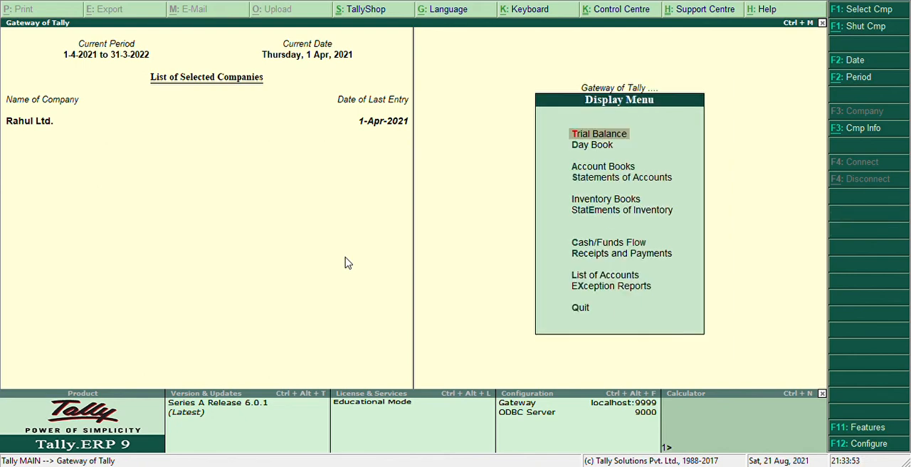
key("Down")
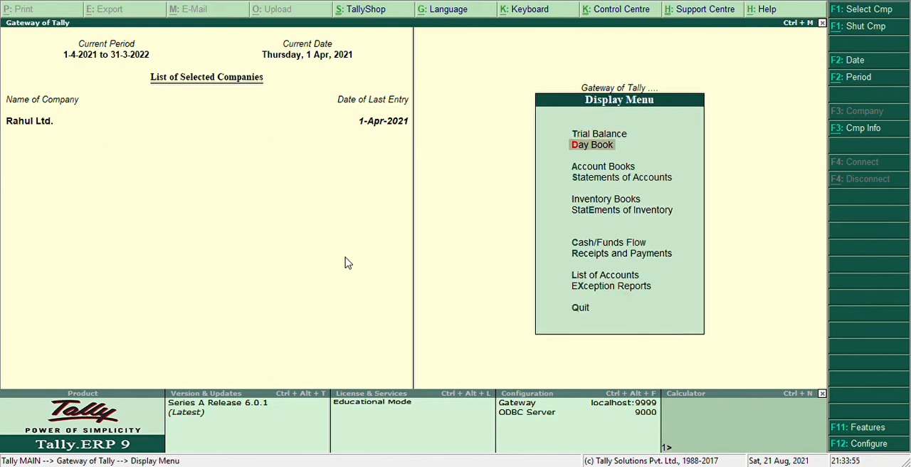
key("Return")
Step: Open the Rejections Out voucher from the Day Book and print it with the default print settings
key("Down")
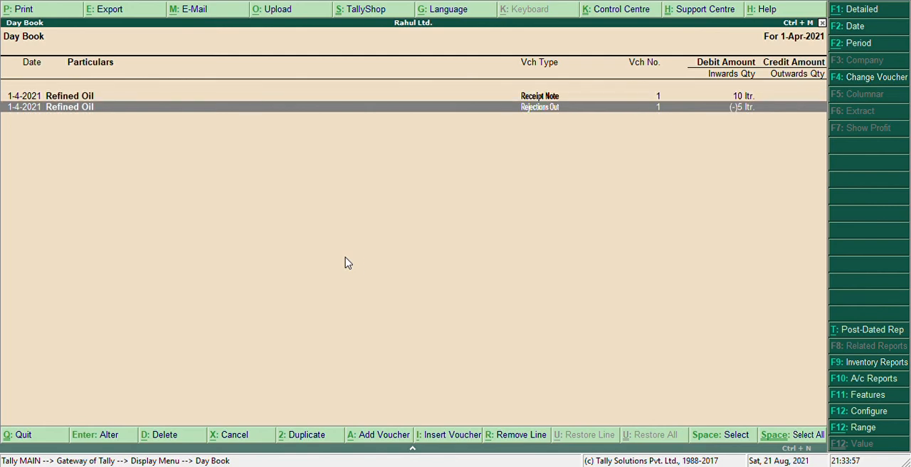
key("Return")
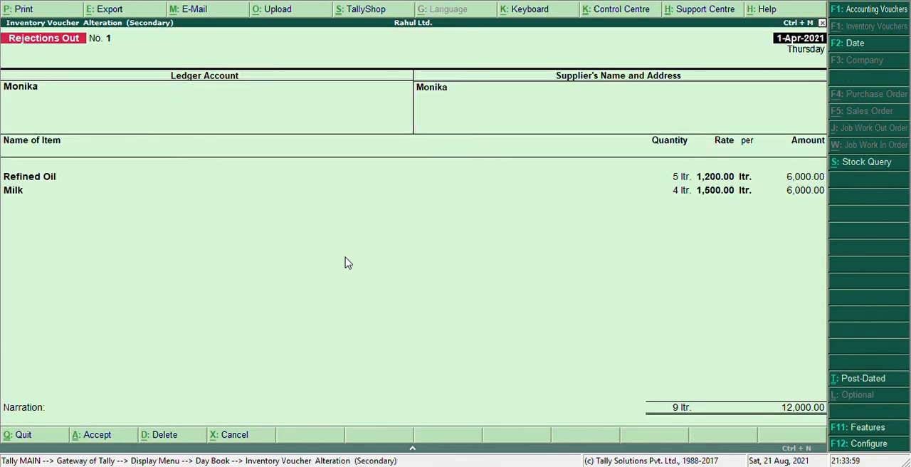
key("alt+p")
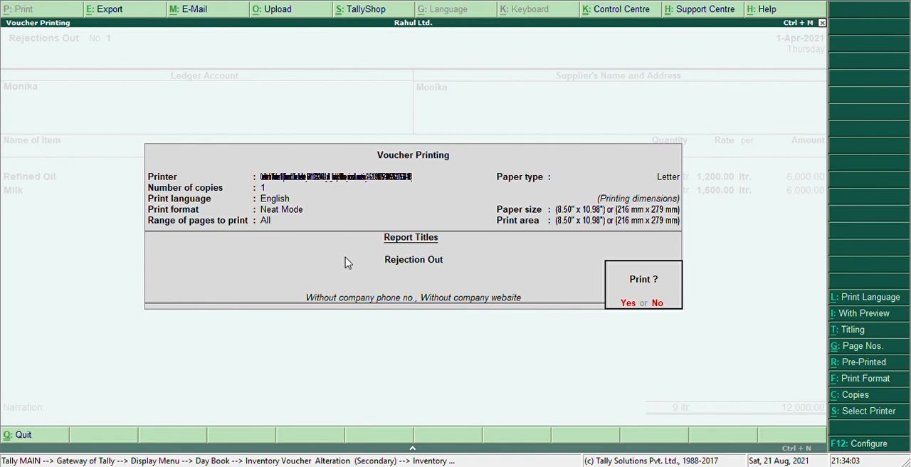
key("Return")
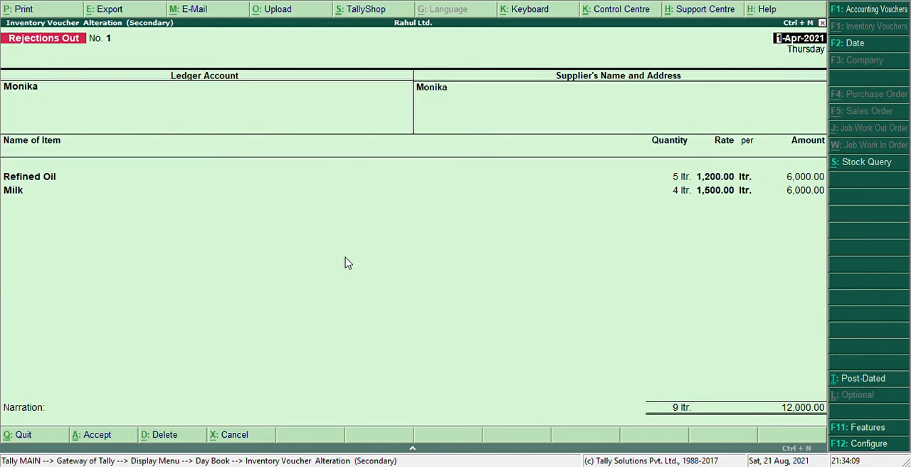
Step: Print the Rejections Out voucher again with the default print settings, then close it and the Day Book to return to the Gateway
key("alt+p")
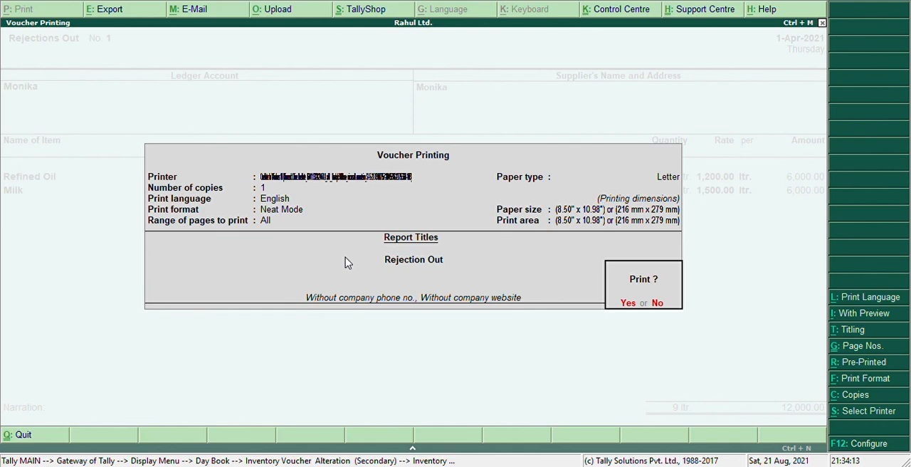
key("Return")
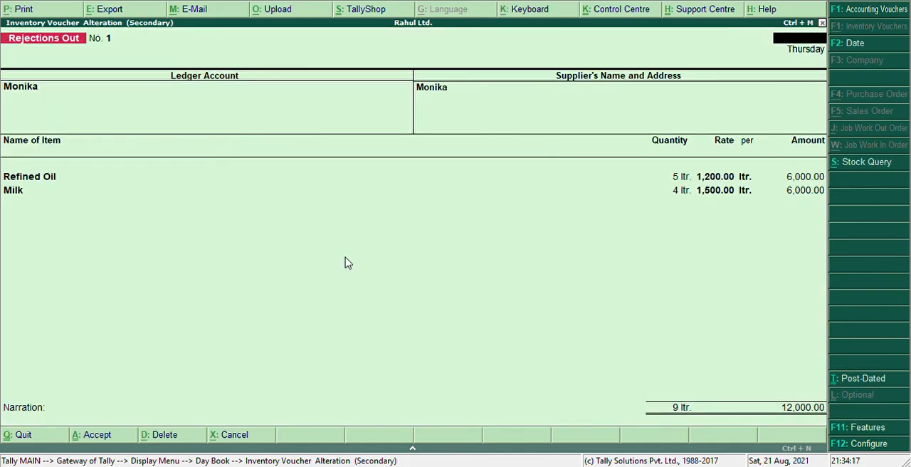
key("Escape")
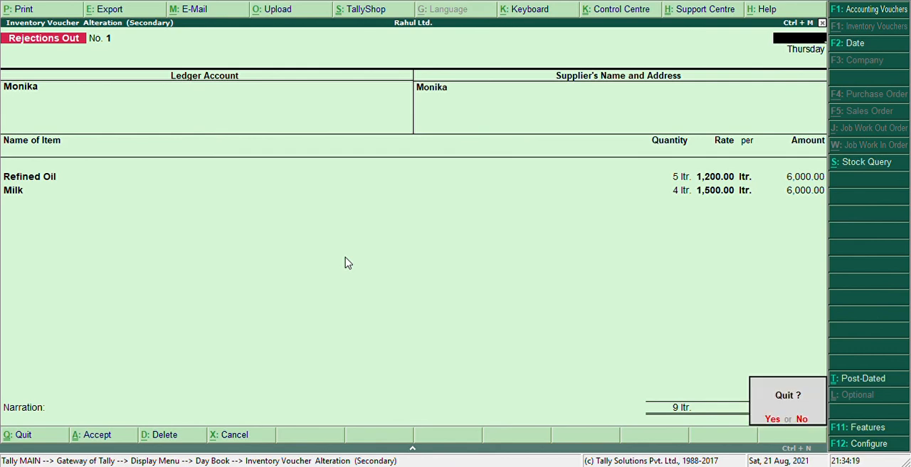
key("y")
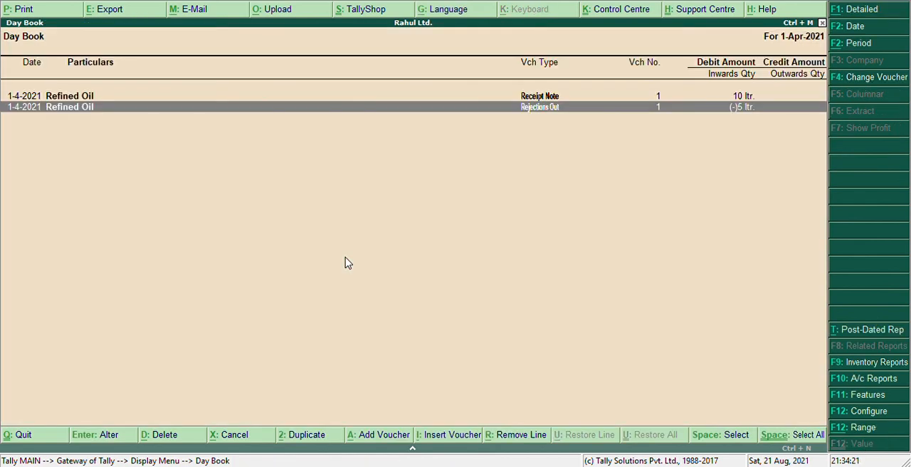
key("Escape")
key("Escape")
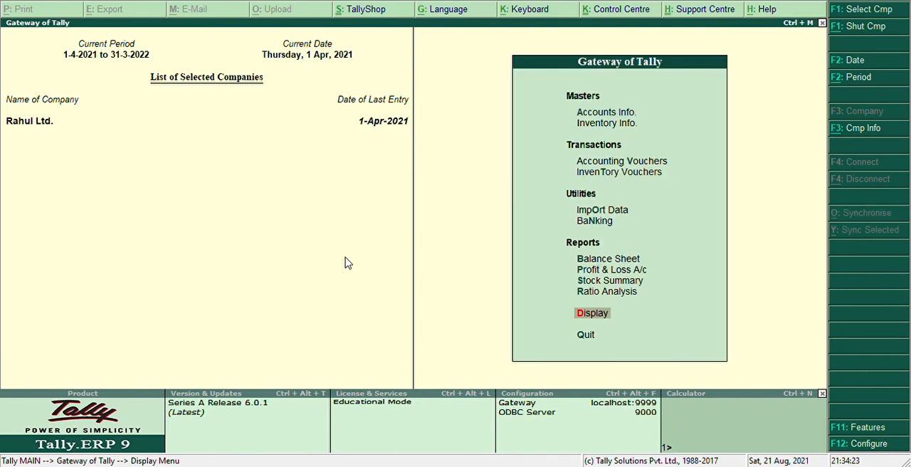
Step: Drill down from the Stock Summary through Milk to its pending purchase bills and expand the voucher details of tracking number 90
key("Up")
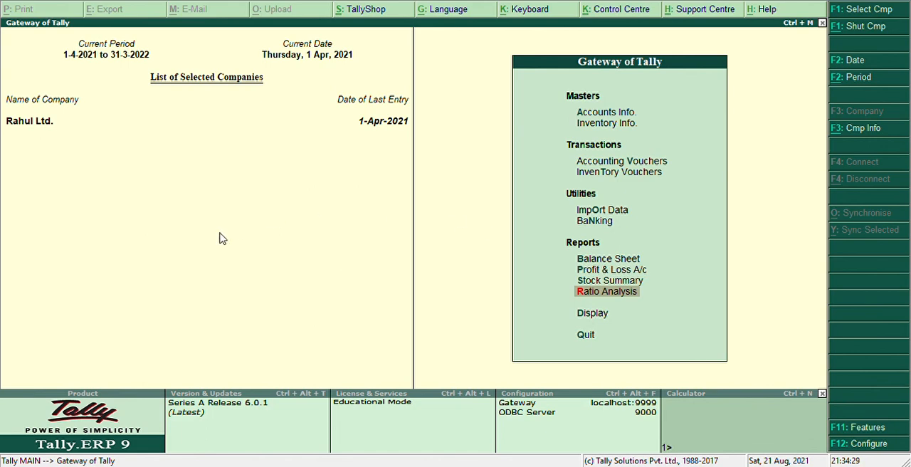
key("Up")
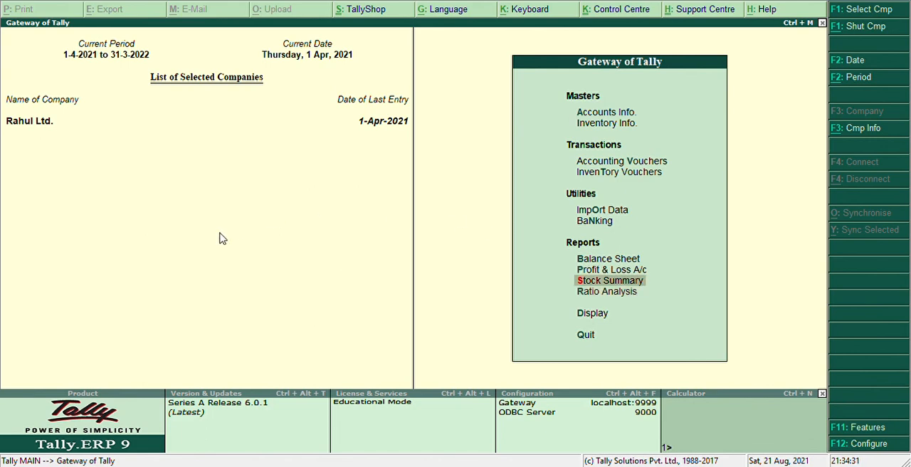
key("Return")
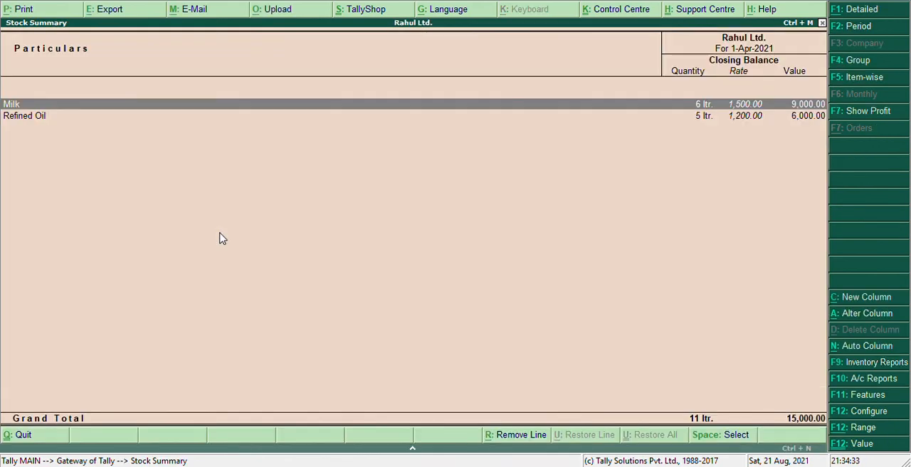
key("Return")
key("Return")
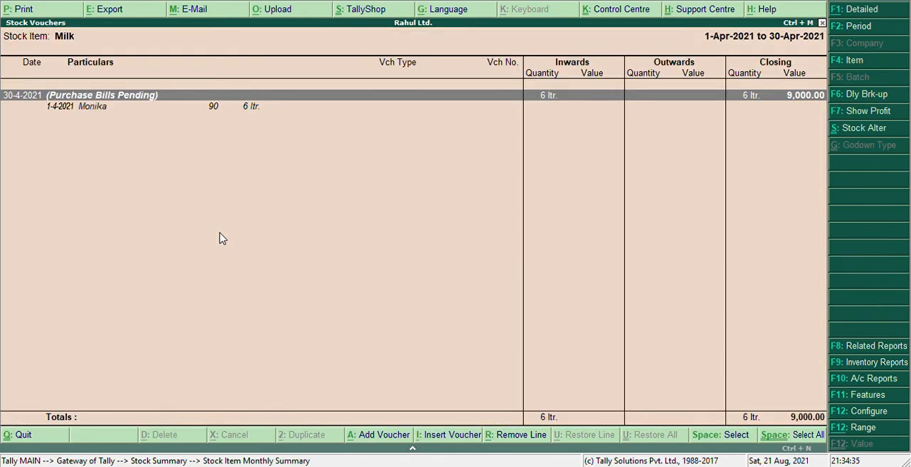
key("Return")
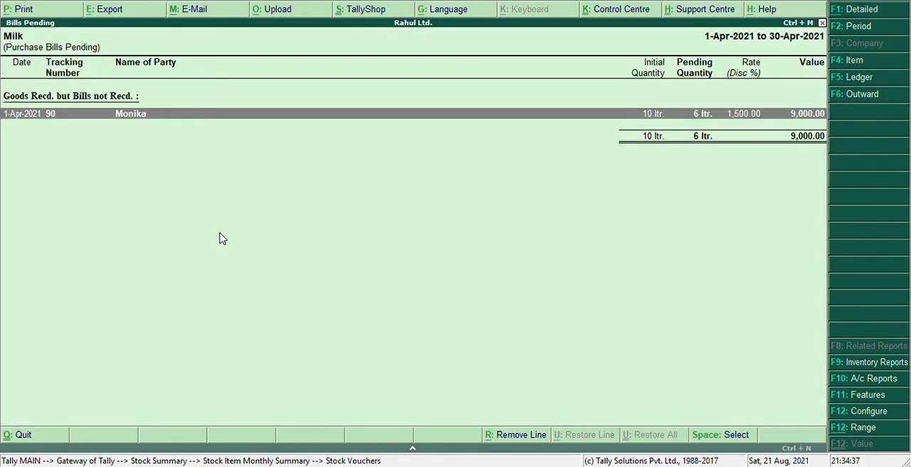
key("shift+Return")
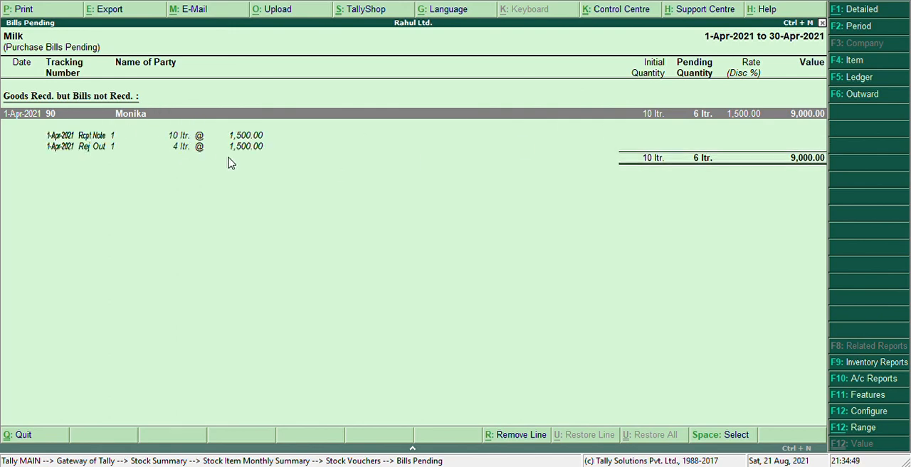
Step: Print the Milk Purchase Bills Pending report three times with the default print settings
key("alt+p")
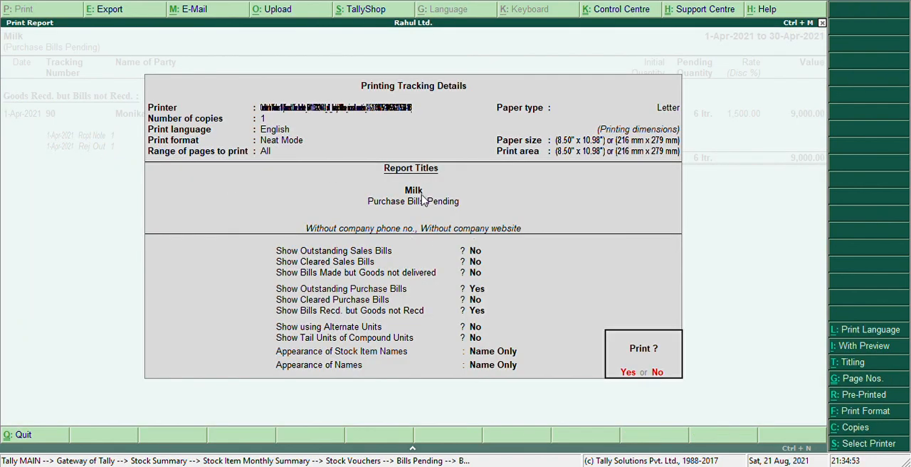
key("Return")
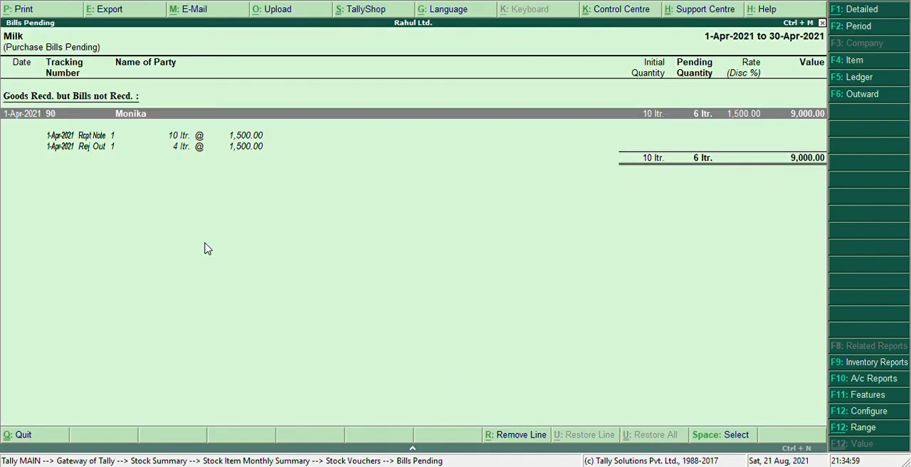
key("alt+p")
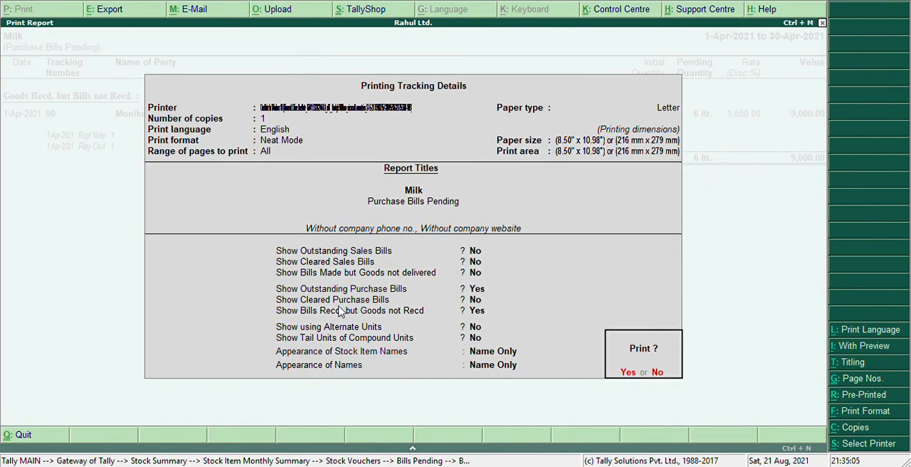
key("Return")
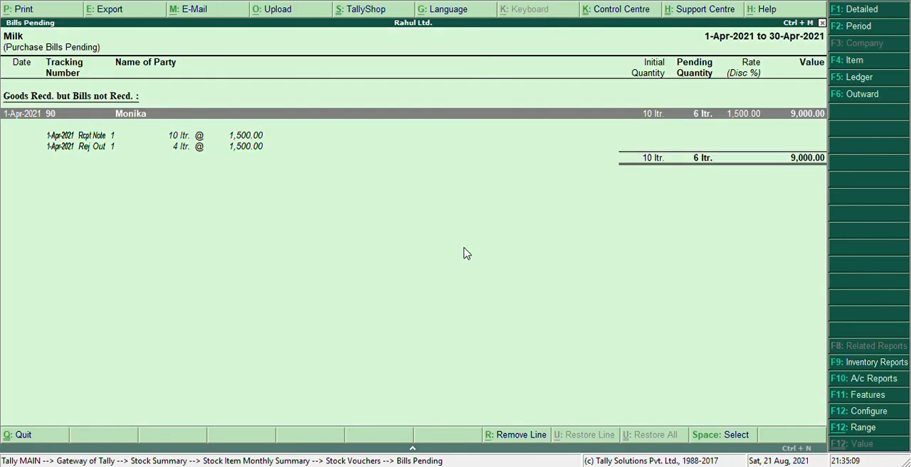
key("alt+p")
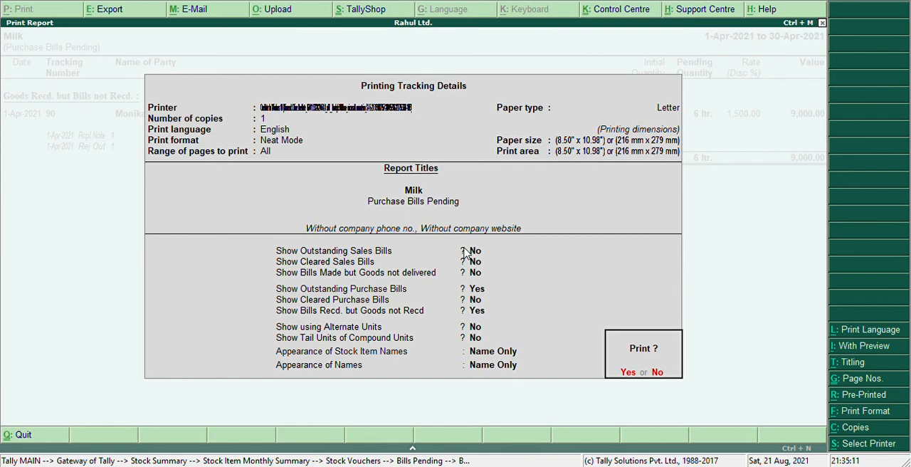
key("Return")
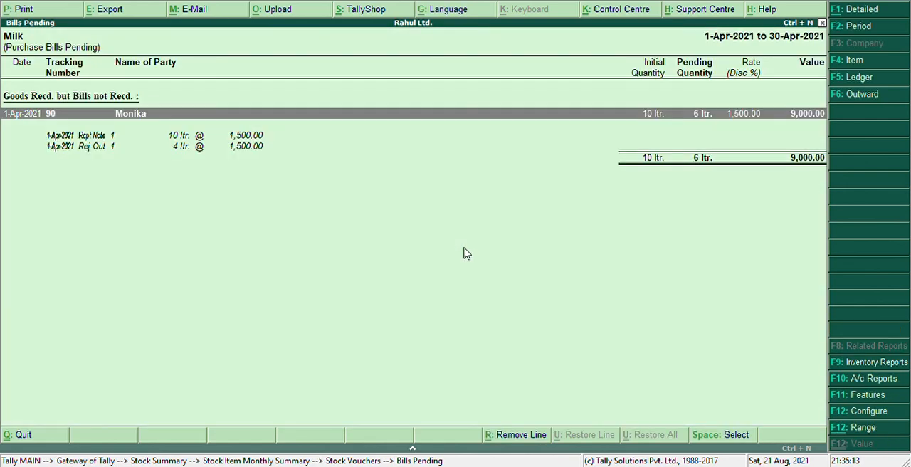